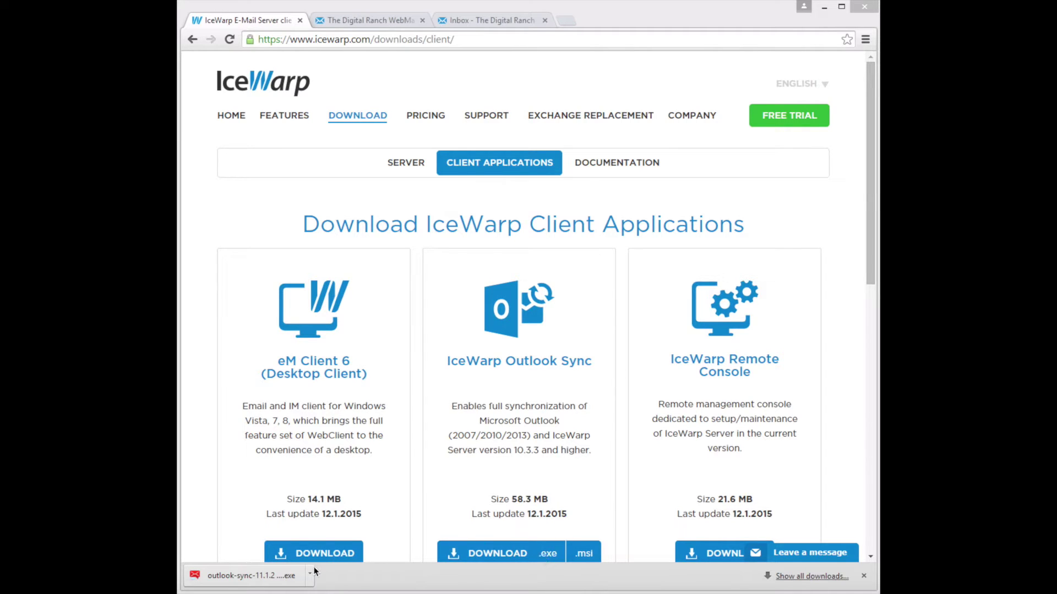
Run the downloaded IceWarp Outlook Sync installer from Chrome's download bar
{"action": "left_click", "coordinate": [250, 580]}
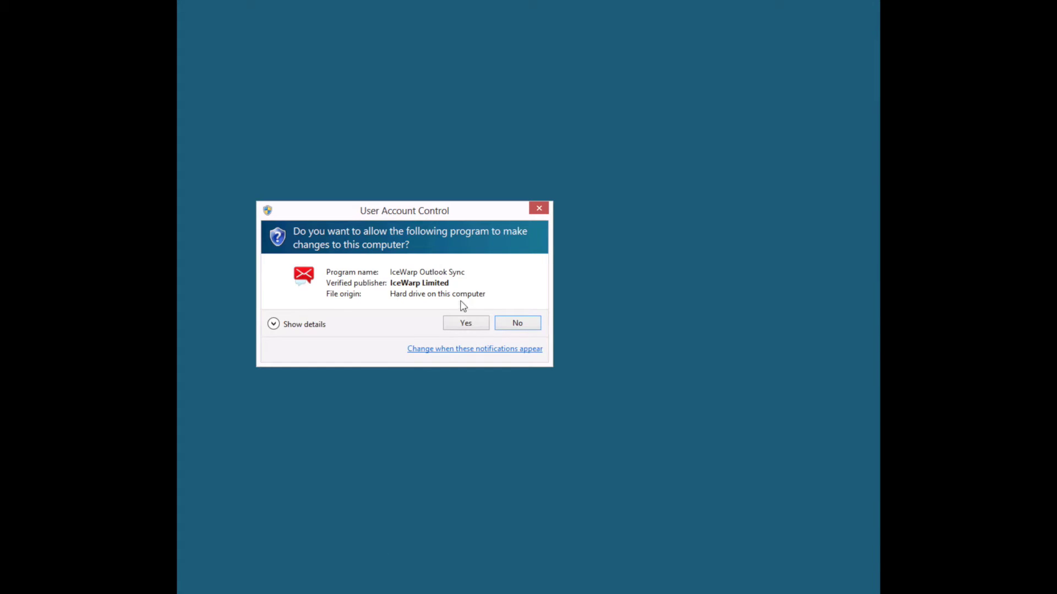
Approve the UAC prompt, accept the licence agreement and choose installation 'For all users'
{"action": "left_click", "coordinate": [466, 323]}
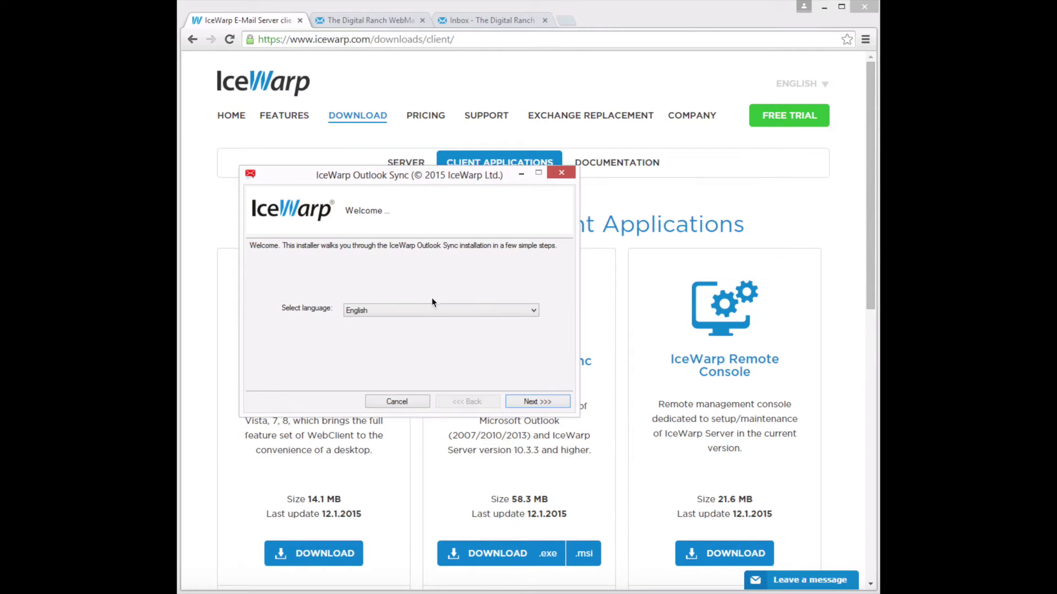
{"action": "left_click", "coordinate": [531, 402]}
{"action": "left_click", "coordinate": [252, 369]}
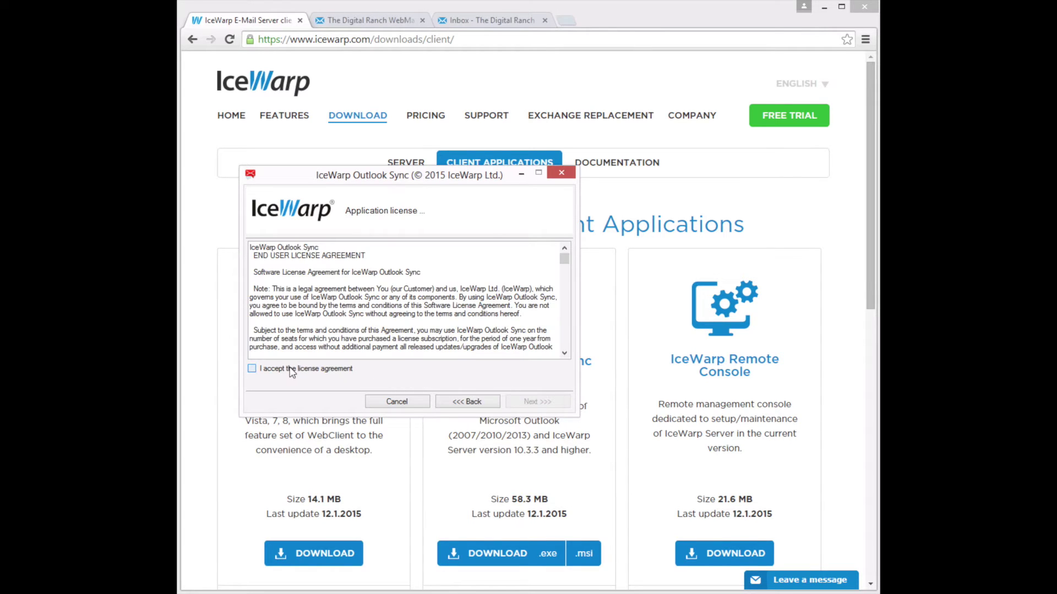
{"action": "left_click", "coordinate": [534, 404]}
{"action": "left_click", "coordinate": [470, 322]}
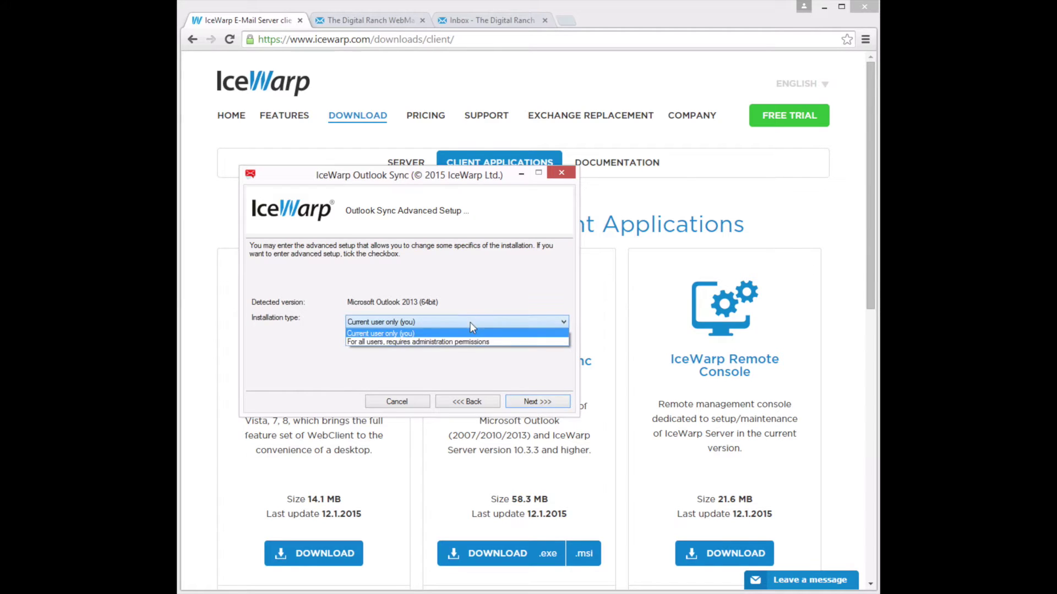
{"action": "left_click", "coordinate": [458, 342]}
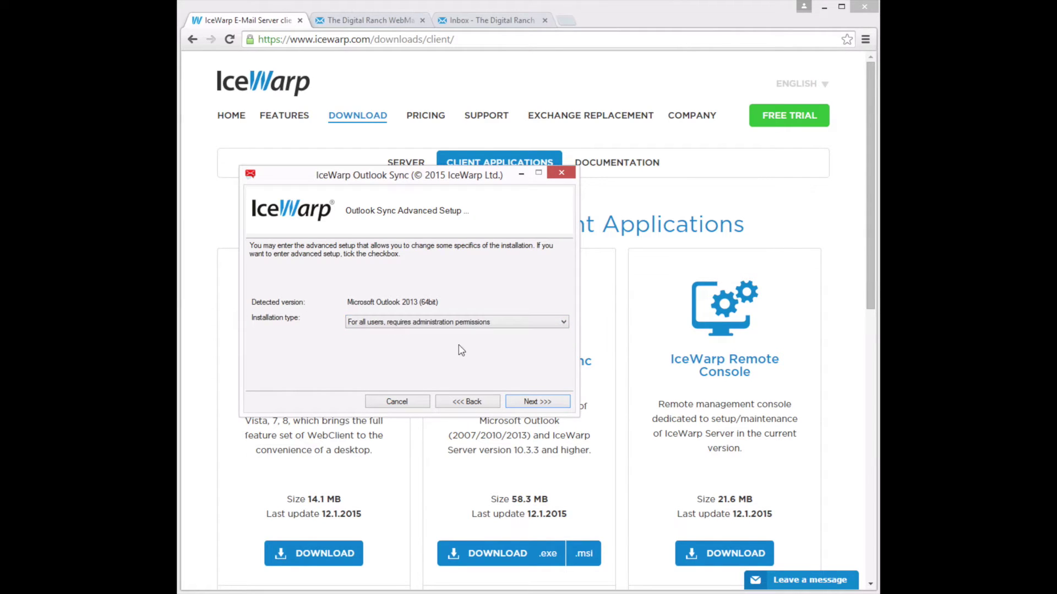
{"action": "left_click", "coordinate": [542, 402]}
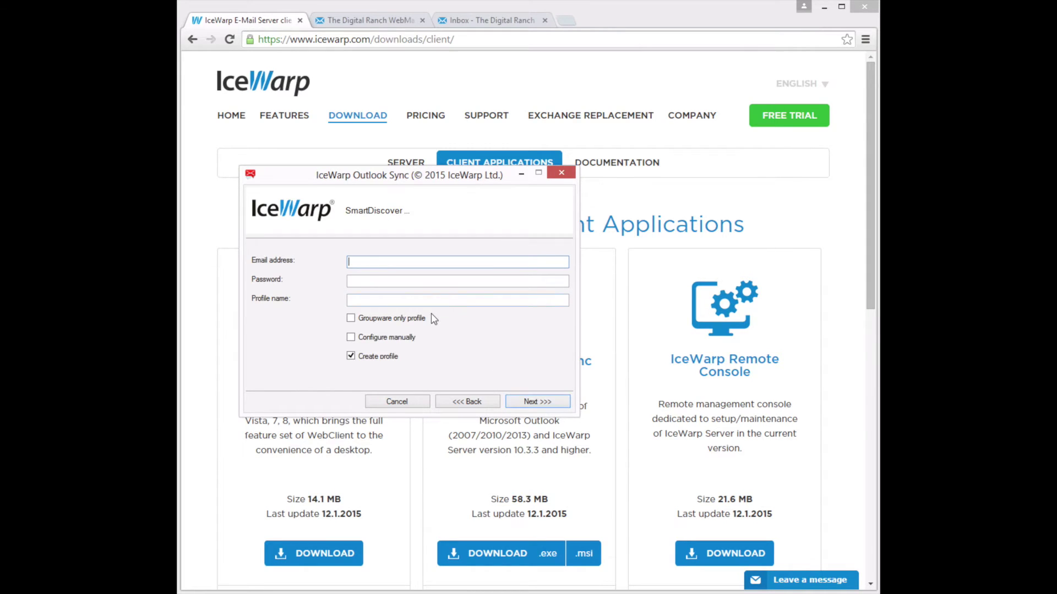
Enter the account's e-mail address and password and tick Configure manually
{"action": "left_click", "coordinate": [353, 281]}
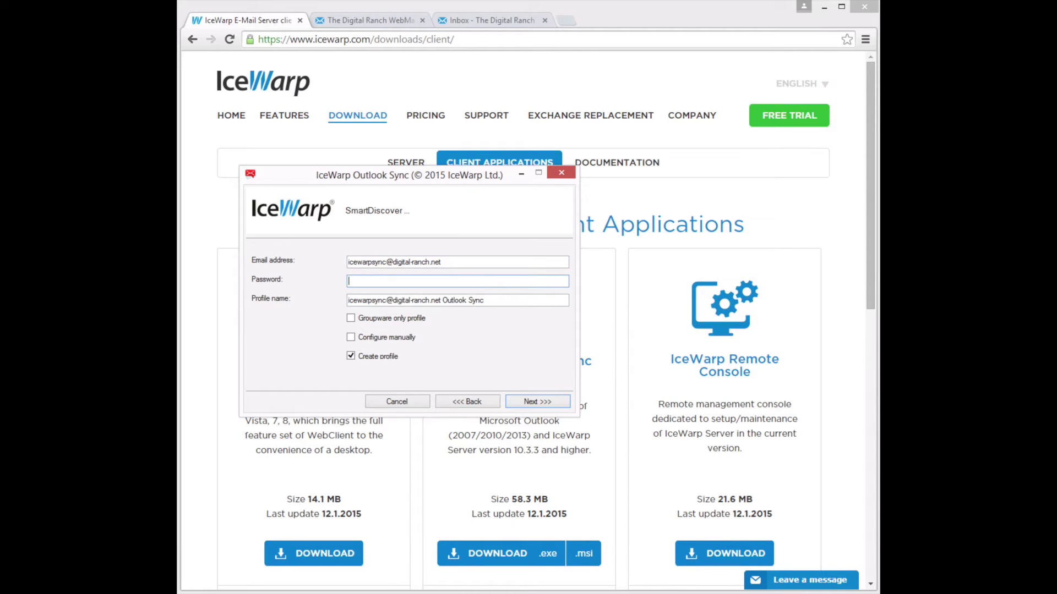
{"action": "type", "text": "*********"}
{"action": "left_click", "coordinate": [350, 338]}
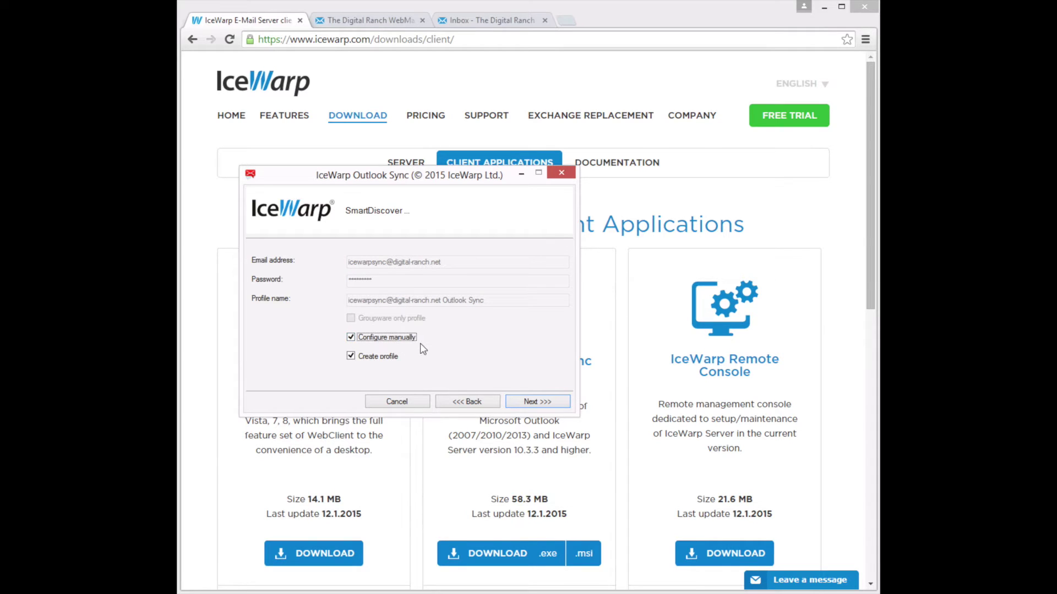
Set the Outlook profile display name to 'IceWarp Sync'
{"action": "left_click", "coordinate": [538, 401]}
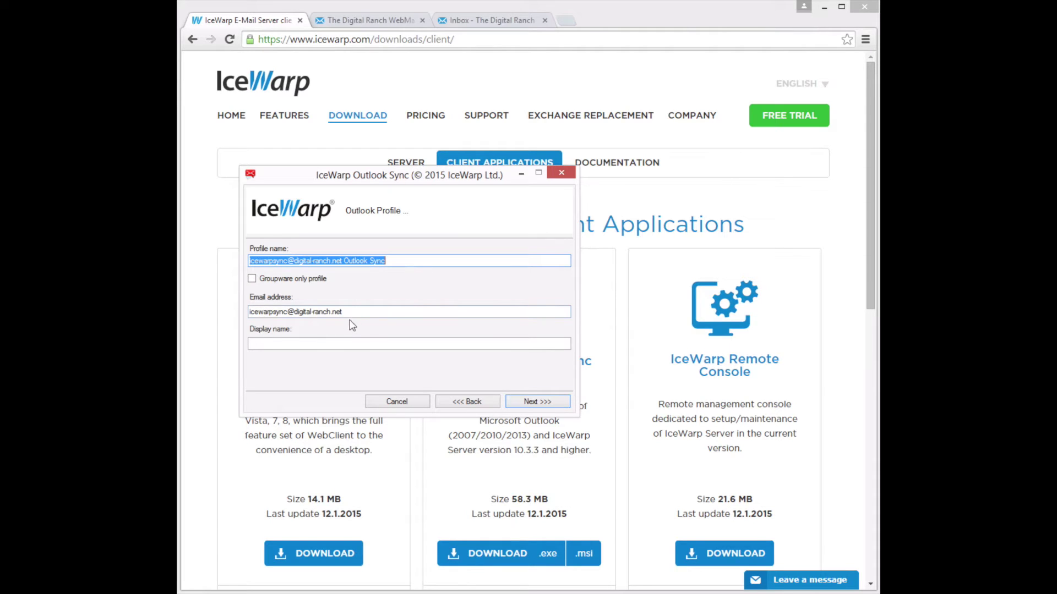
{"action": "left_click", "coordinate": [263, 343]}
{"action": "type", "text": "I"}
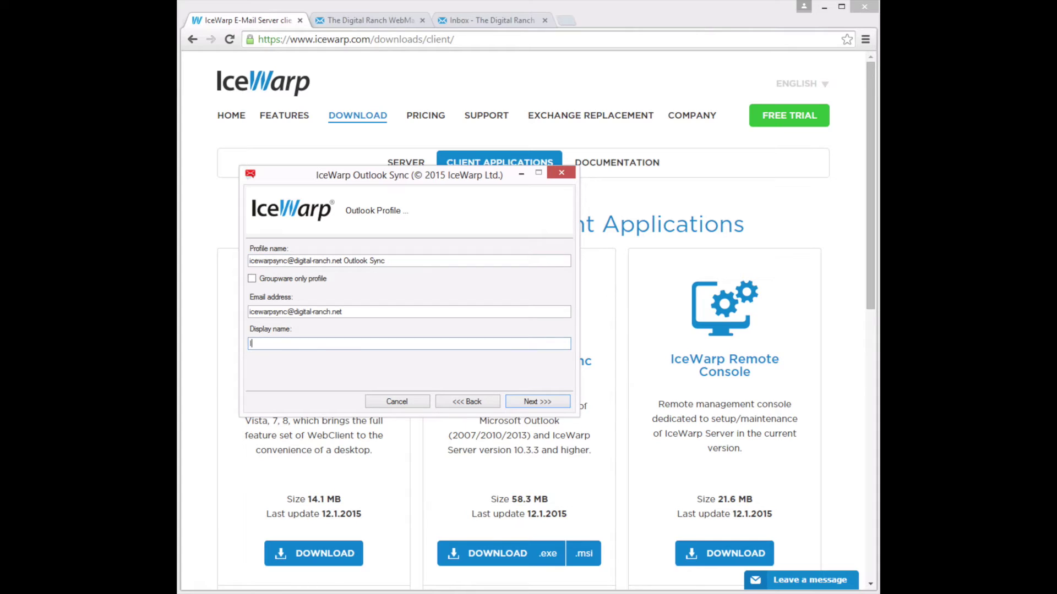
{"action": "type", "text": "ceWarp Suync"}
Fill in the incoming username, password and securemail.digital-ranch hostname, using SSL encryption
{"action": "left_click", "coordinate": [555, 403]}
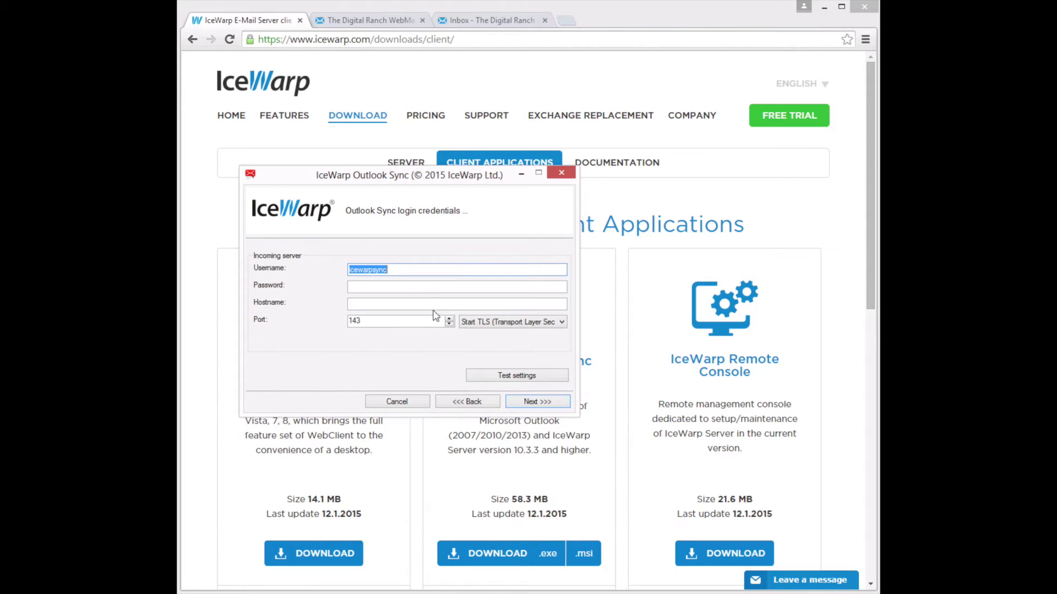
{"action": "left_click", "coordinate": [396, 269]}
{"action": "type", "text": "@digital-ranch.net"}
{"action": "key", "text": "Tab"}
{"action": "type", "text": "*******"}
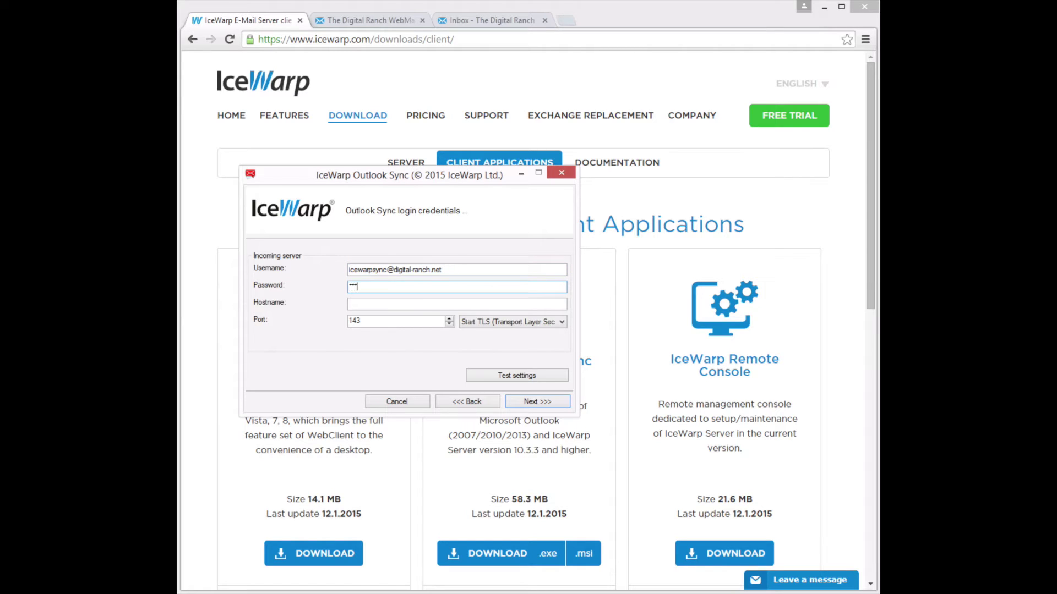
{"action": "key", "text": "Tab"}
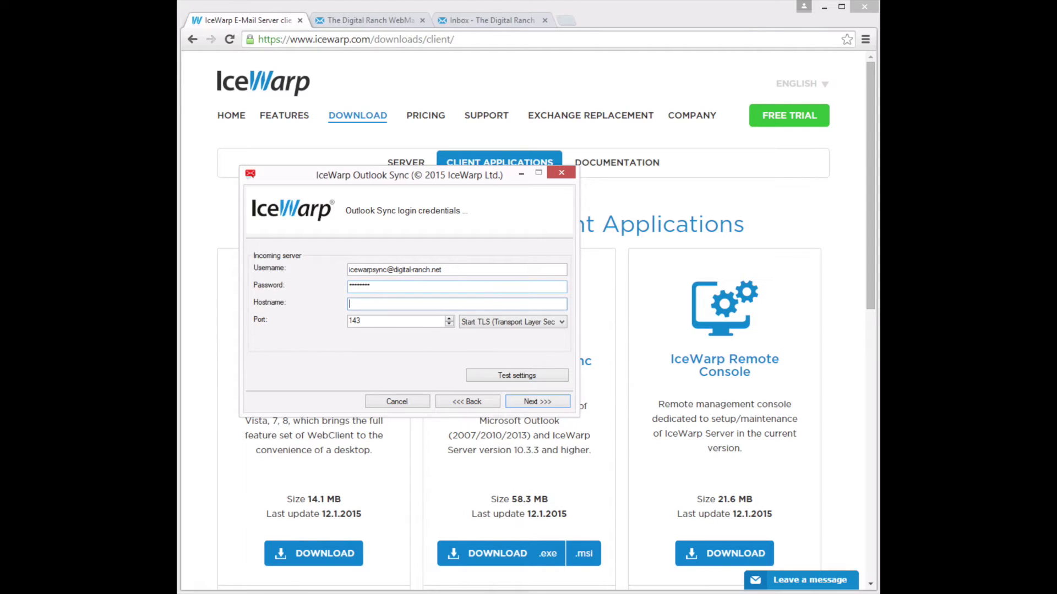
{"action": "type", "text": "securemail.digital-ranch.net"}
{"action": "left_click", "coordinate": [498, 322]}
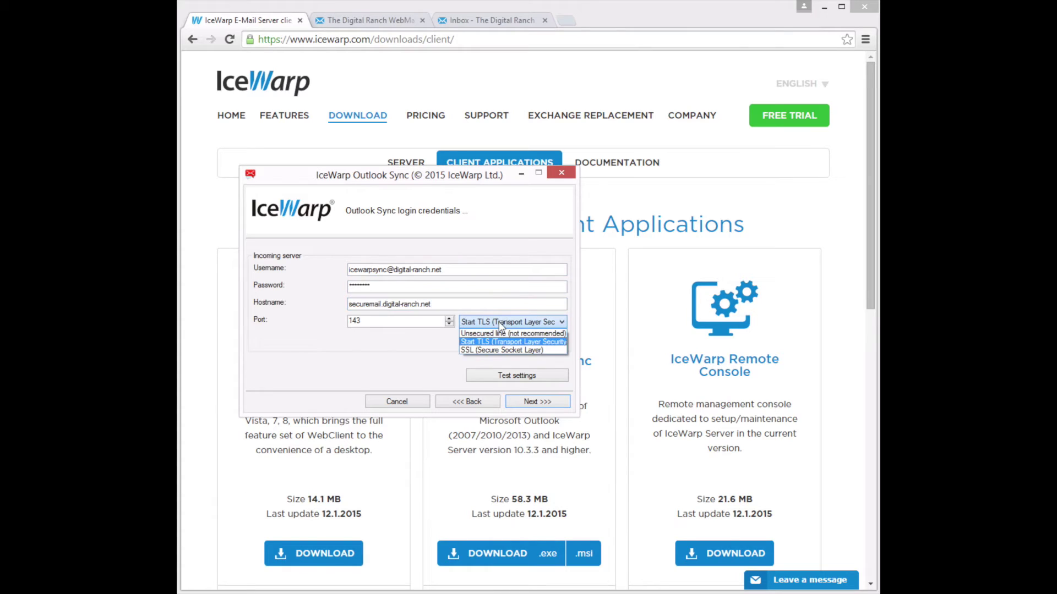
{"action": "left_click", "coordinate": [497, 352]}
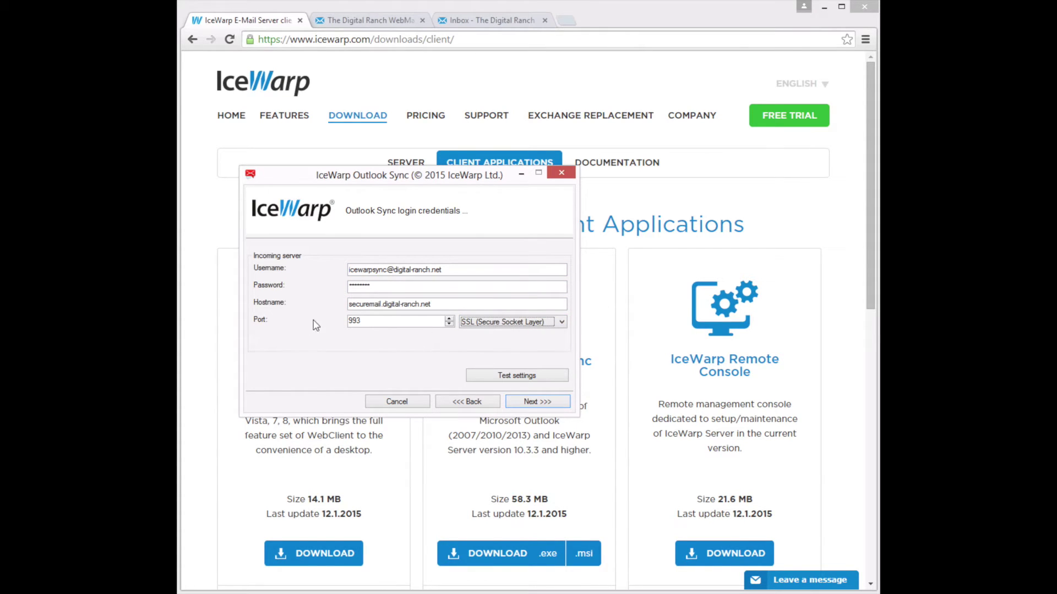
Retype the password after a failed test and retest until the logon succeeds on port 993
{"action": "left_click", "coordinate": [532, 379]}
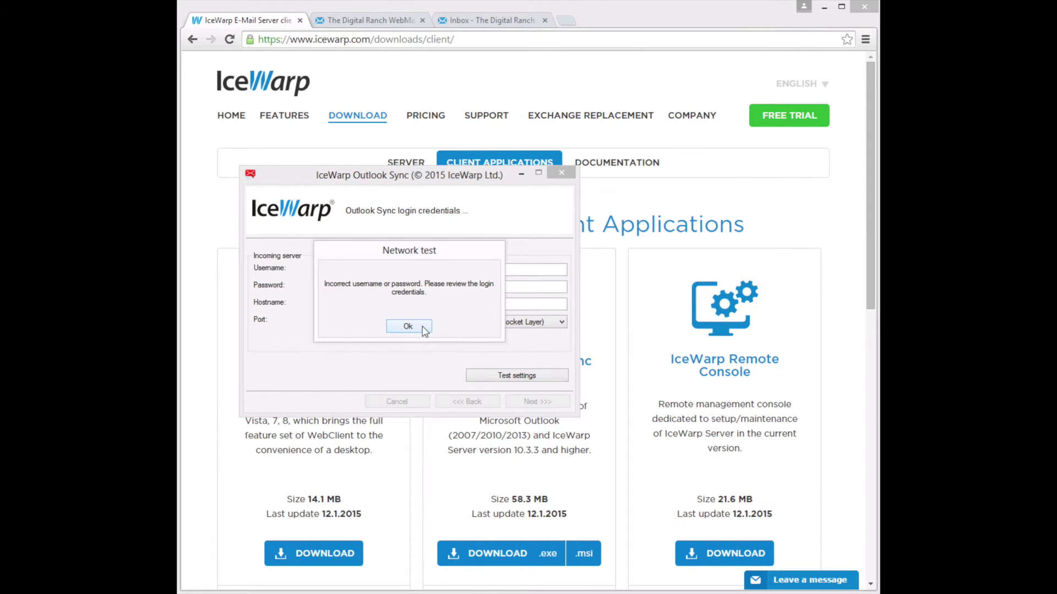
{"action": "left_click", "coordinate": [407, 327]}
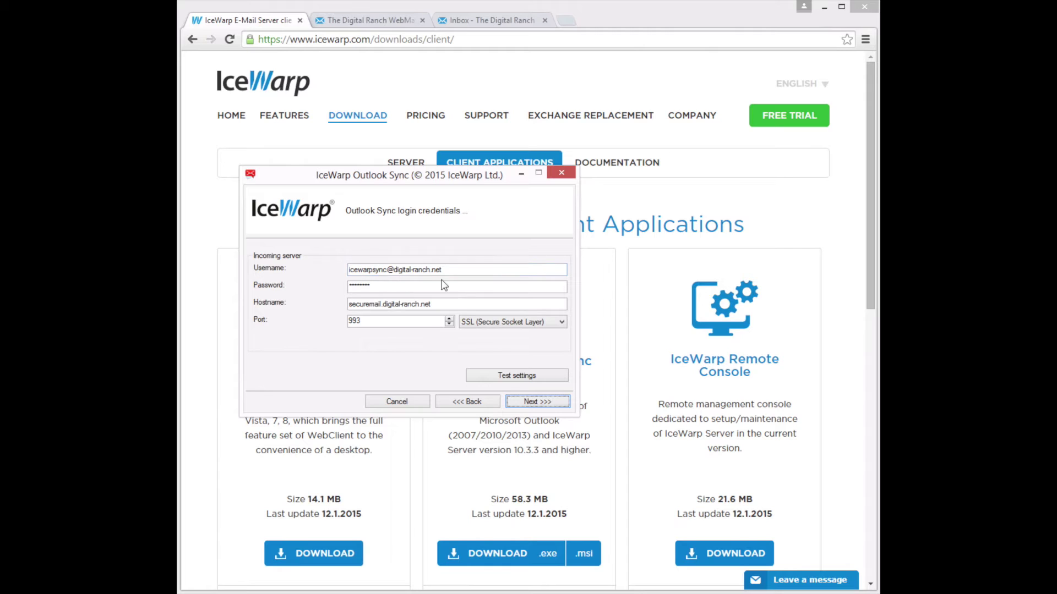
{"action": "left_click", "coordinate": [398, 285]}
{"action": "double_click", "coordinate": [398, 285]}
{"action": "type", "text": "•"}
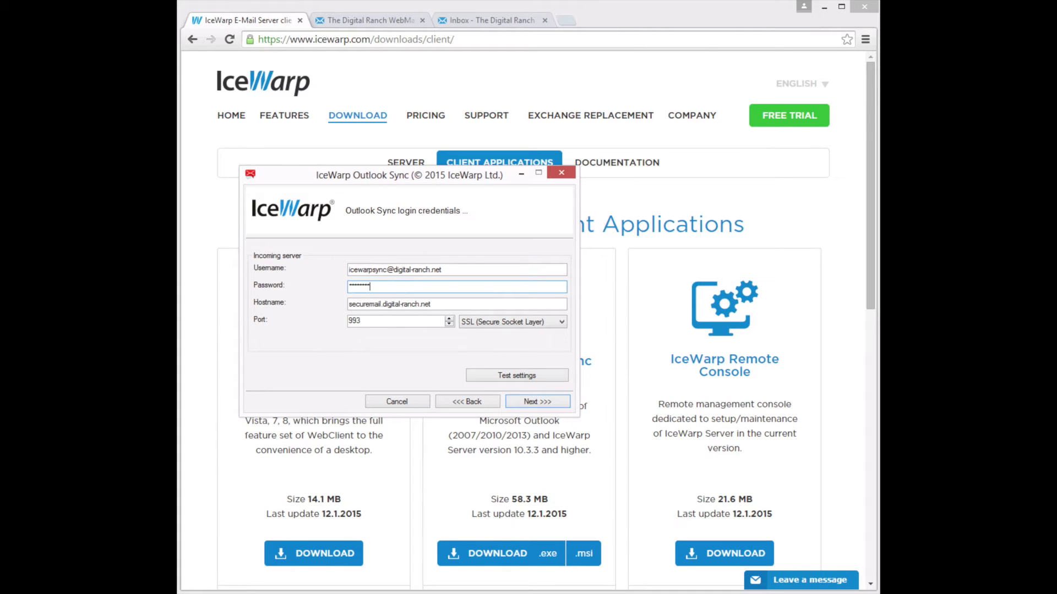
{"action": "left_click", "coordinate": [528, 377]}
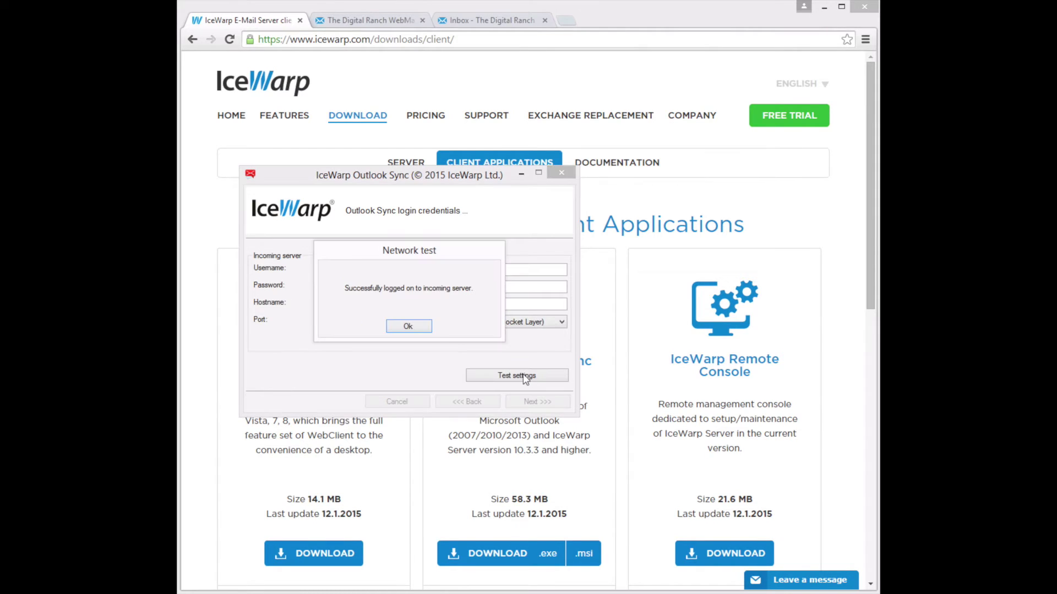
{"action": "left_click", "coordinate": [408, 326]}
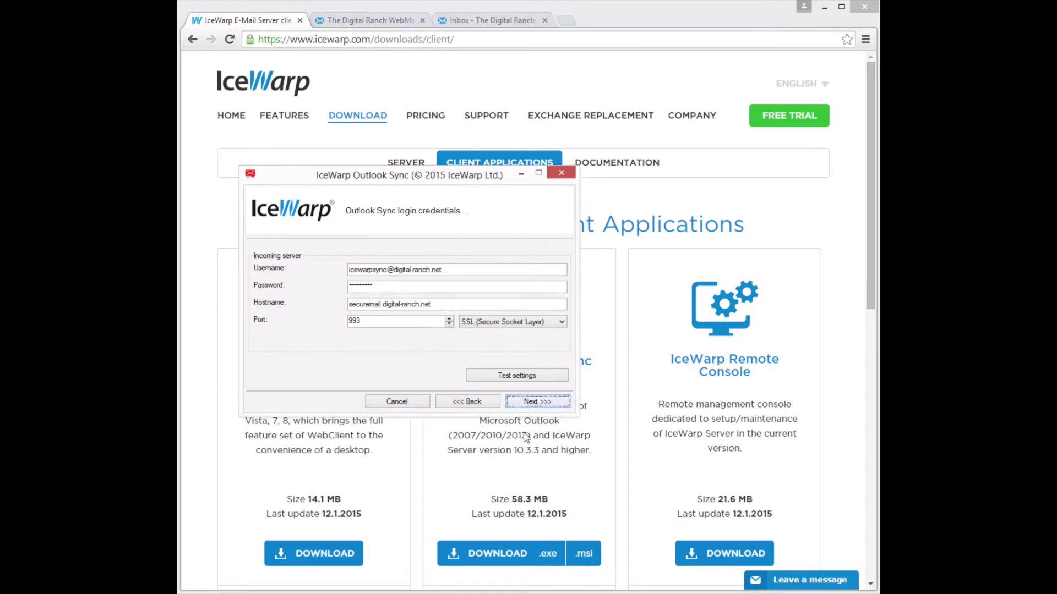
Change the outgoing SMTP port to 587 and test the outgoing server settings
{"action": "left_click", "coordinate": [541, 403]}
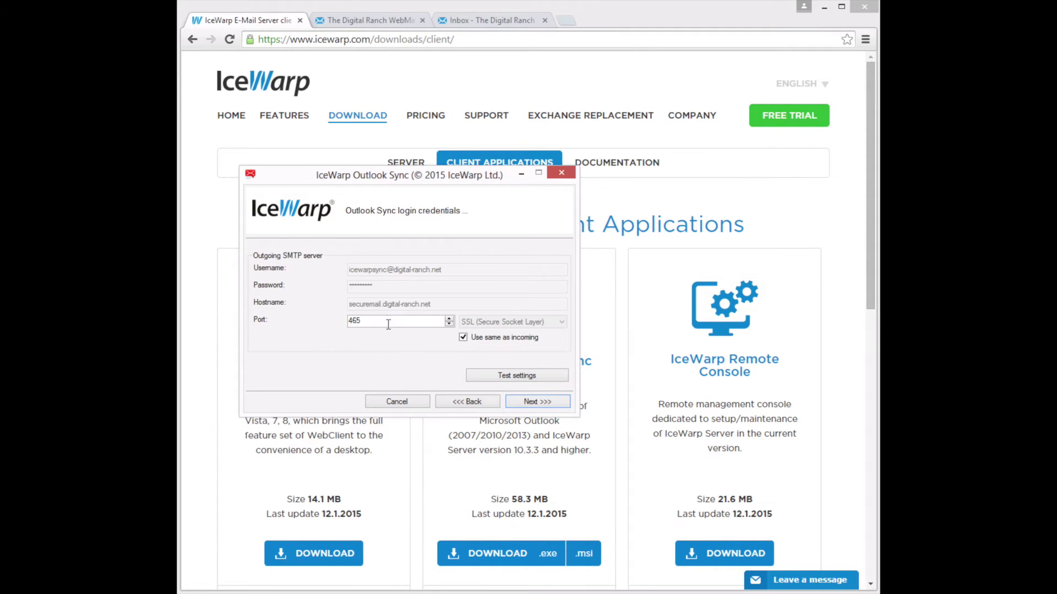
{"action": "key", "text": "Tab"}
{"action": "type", "text": "587"}
{"action": "left_click", "coordinate": [534, 377]}
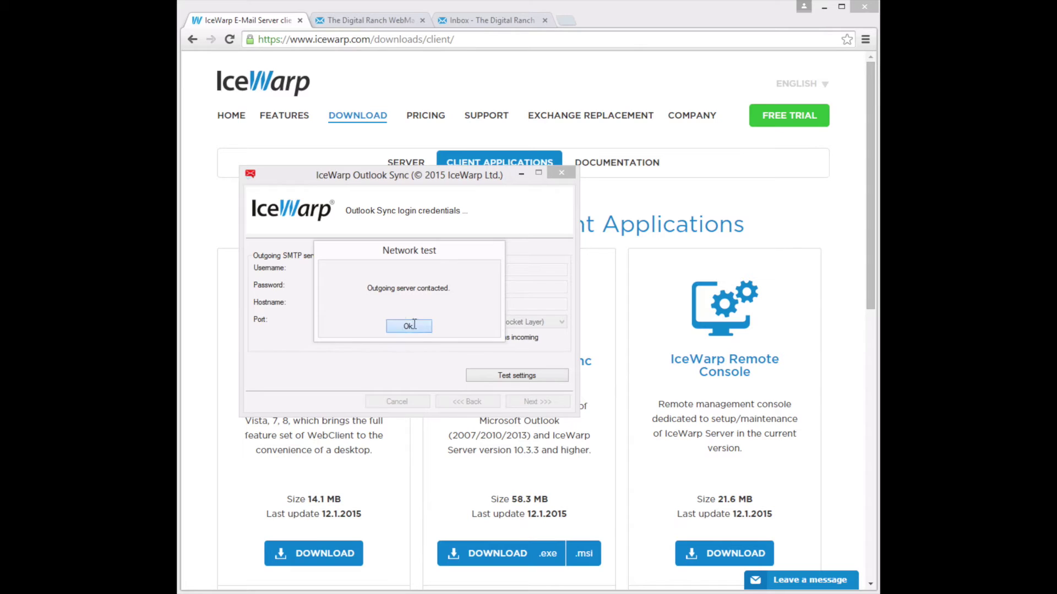
{"action": "left_click", "coordinate": [411, 326]}
Install into the default folder and close the finished installer
{"action": "left_click", "coordinate": [545, 402]}
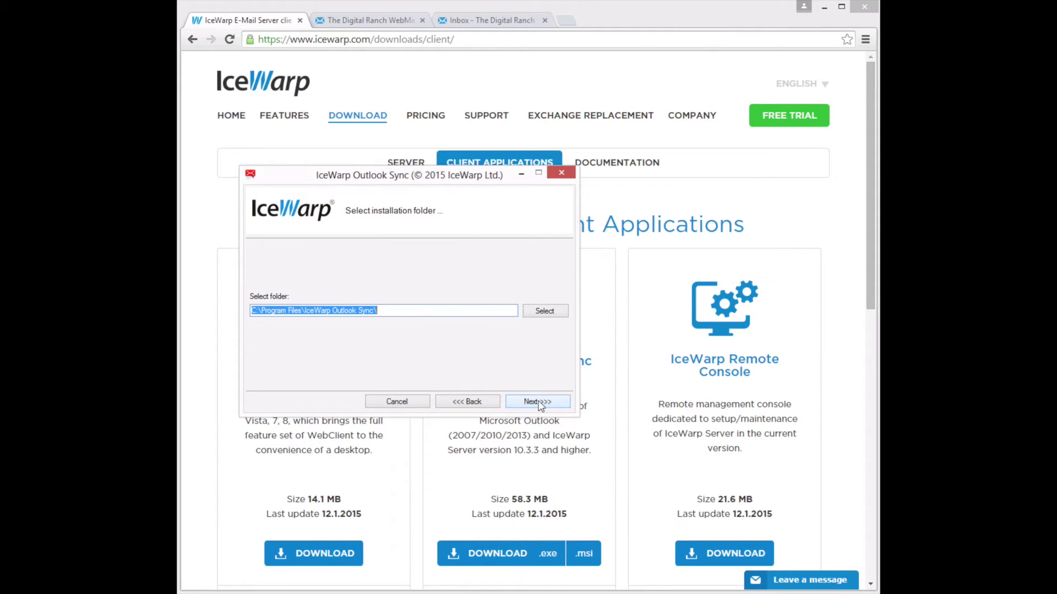
{"action": "left_click", "coordinate": [539, 403]}
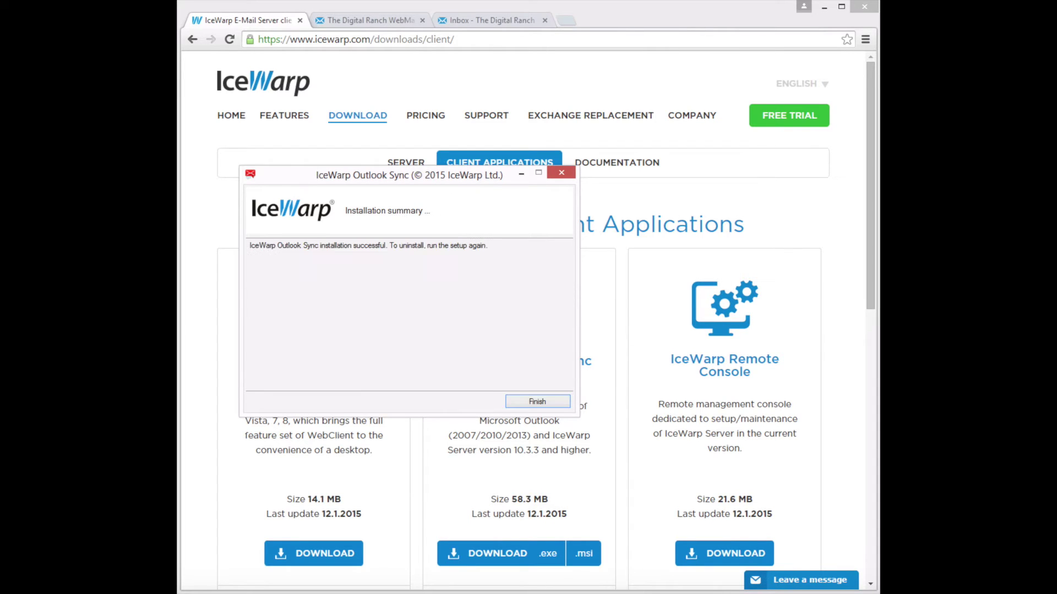
{"action": "left_click", "coordinate": [548, 402]}
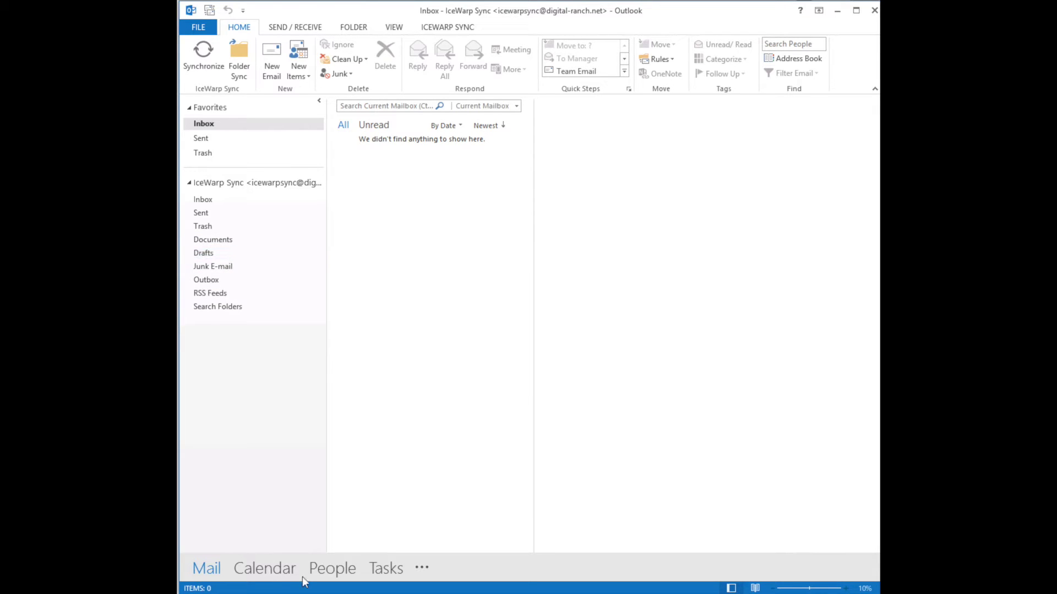
Bring up the All Control Panel Items window over Outlook
{"action": "mouse_move", "coordinate": [388, 566]}
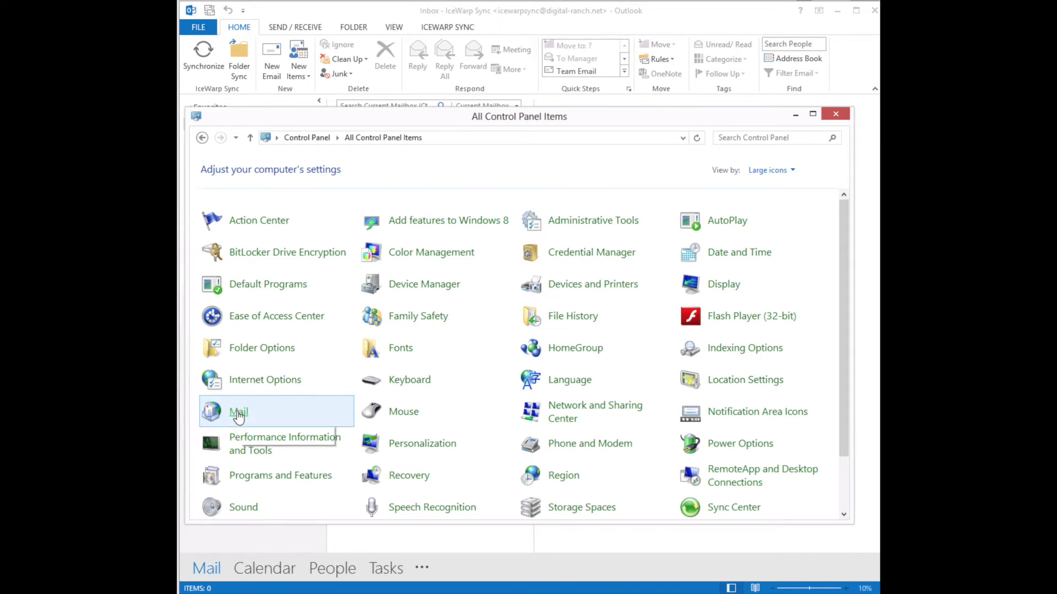
Keep IceWarp Outlook Sync as the always-used mail profile, then close Control Panel back to Outlook
{"action": "left_click", "coordinate": [238, 416]}
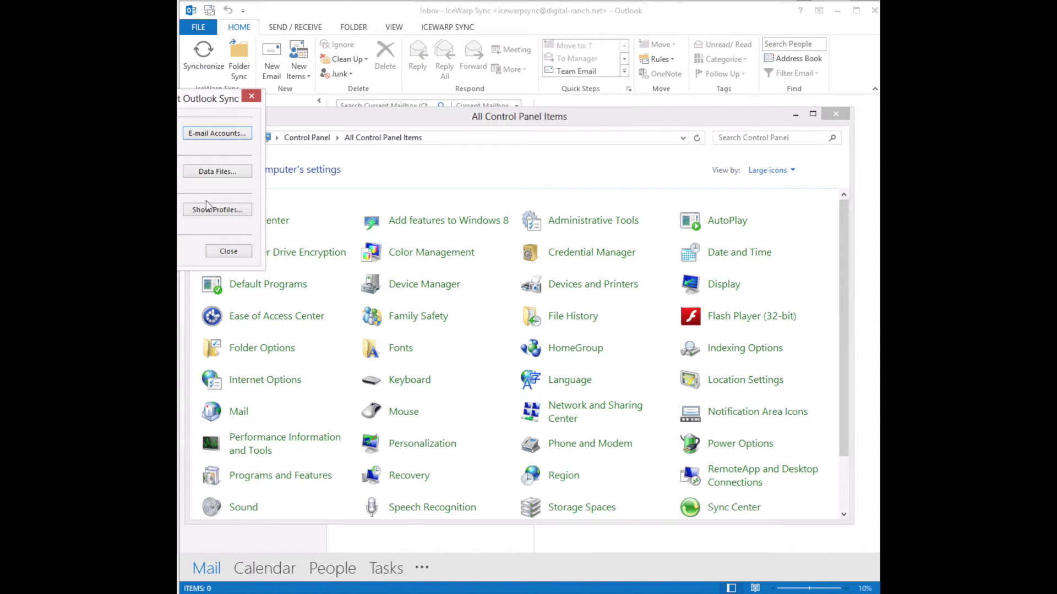
{"action": "left_click", "coordinate": [218, 209]}
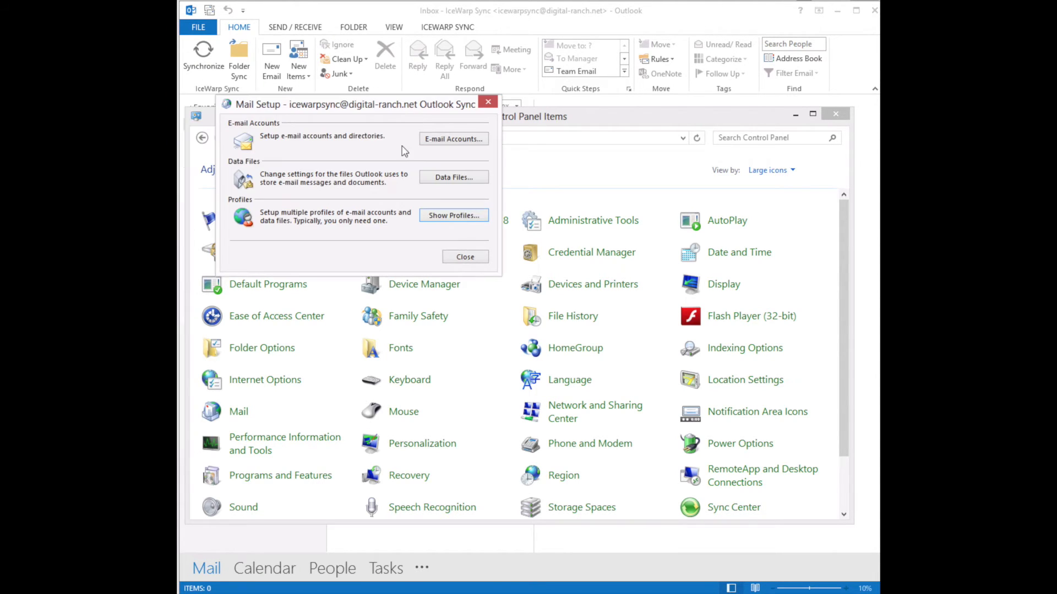
{"action": "left_click", "coordinate": [452, 216]}
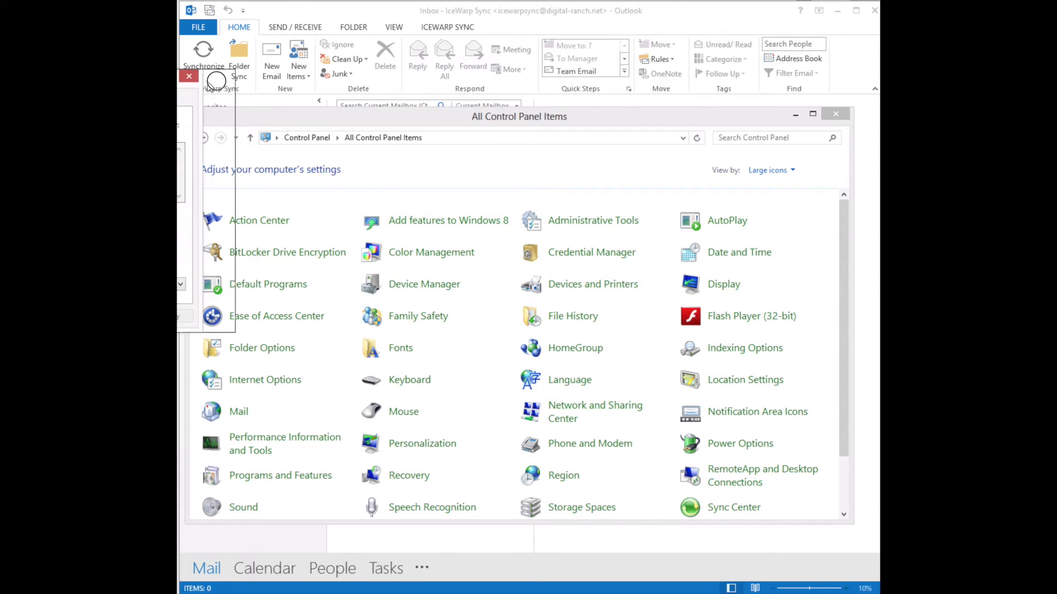
{"action": "left_click_drag", "start_coordinate": [214, 82], "coordinate": [475, 91]}
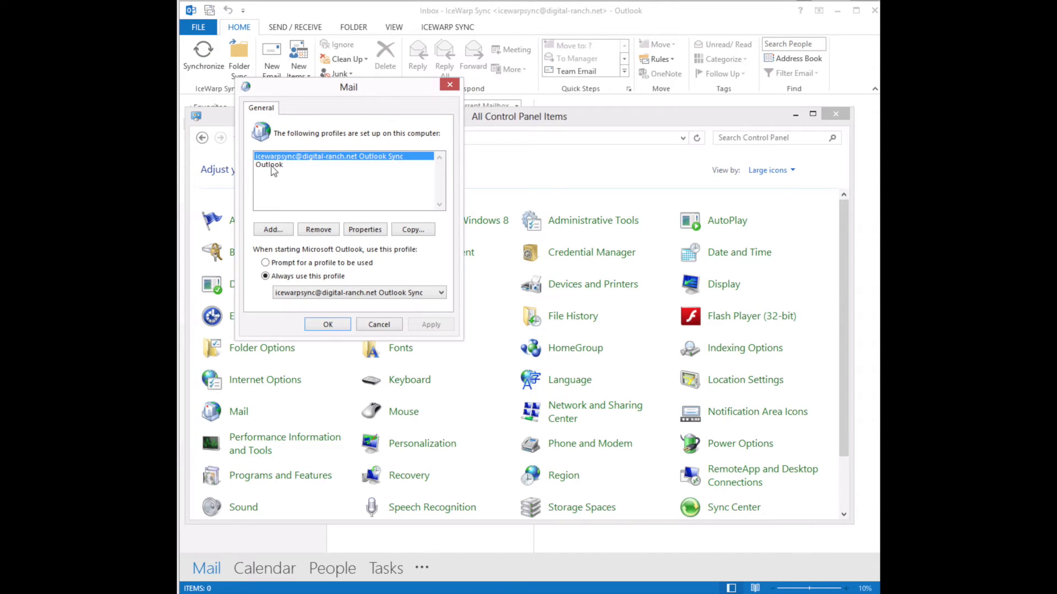
{"action": "left_click", "coordinate": [274, 169]}
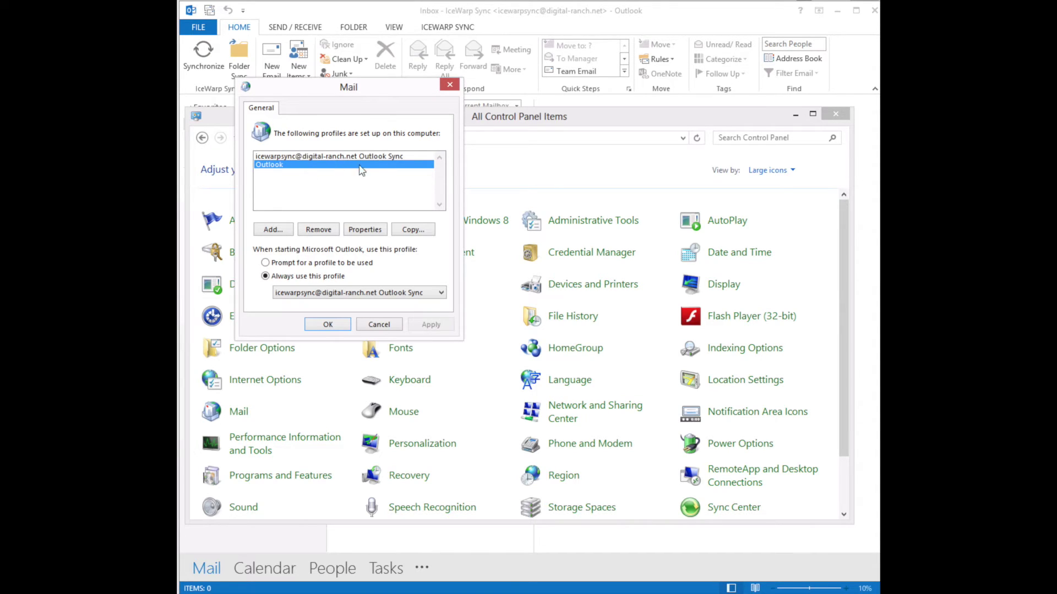
{"action": "left_click", "coordinate": [359, 159]}
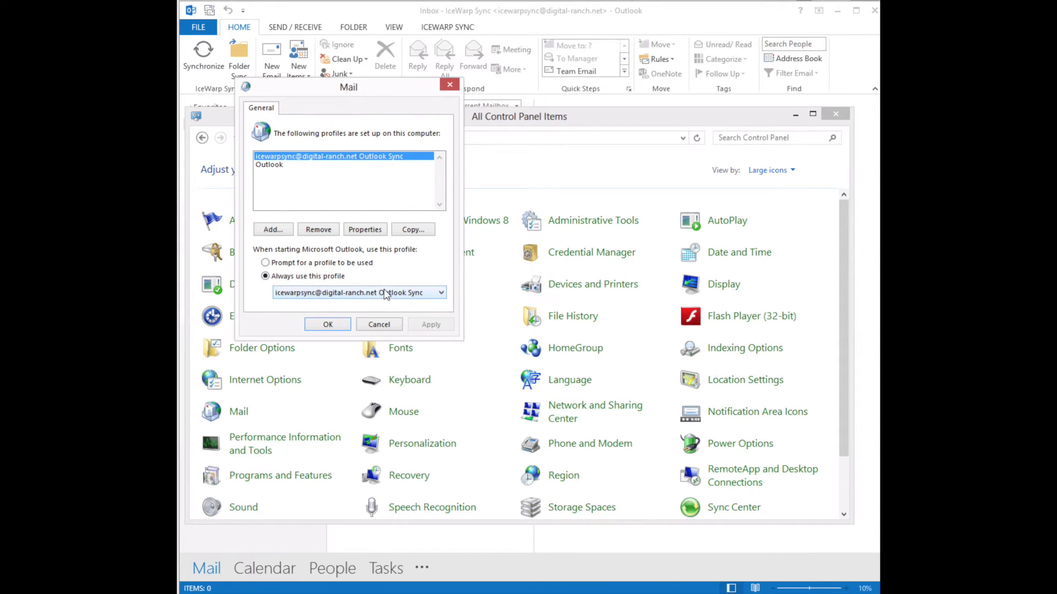
{"action": "left_click", "coordinate": [361, 294]}
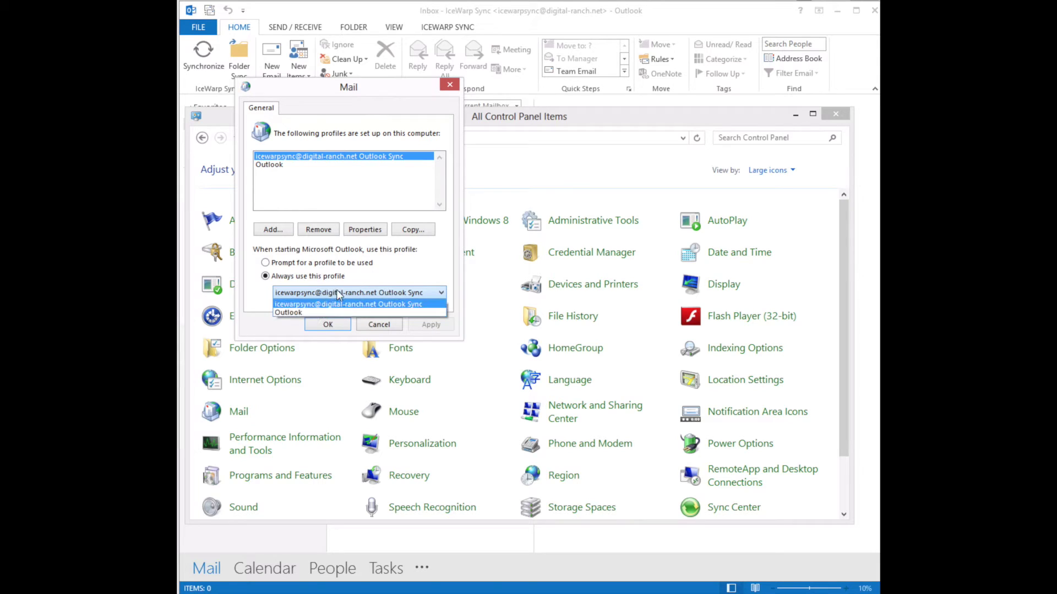
{"action": "left_click", "coordinate": [337, 292]}
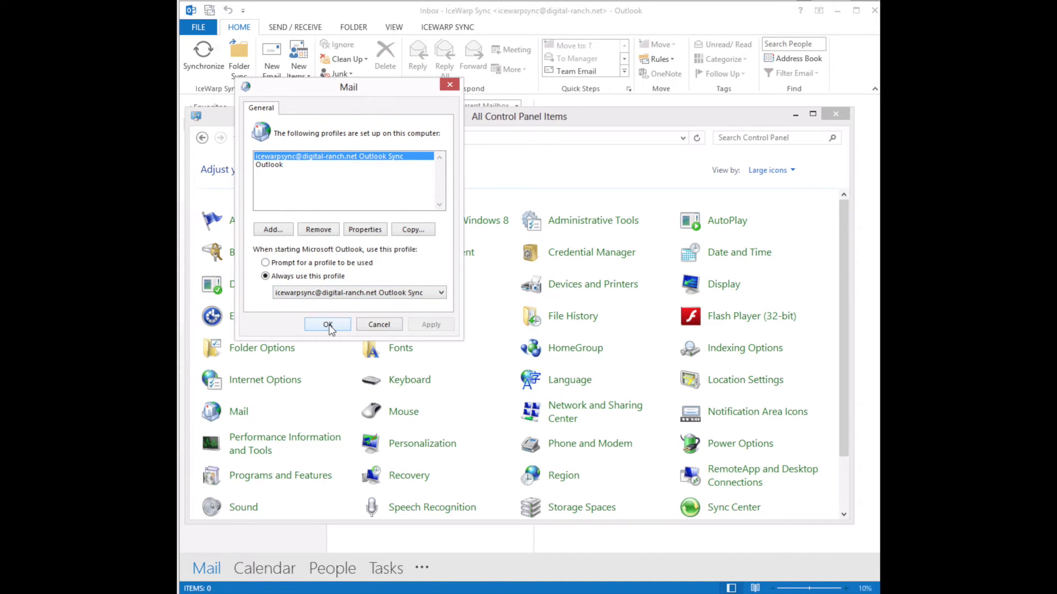
{"action": "left_click", "coordinate": [328, 325]}
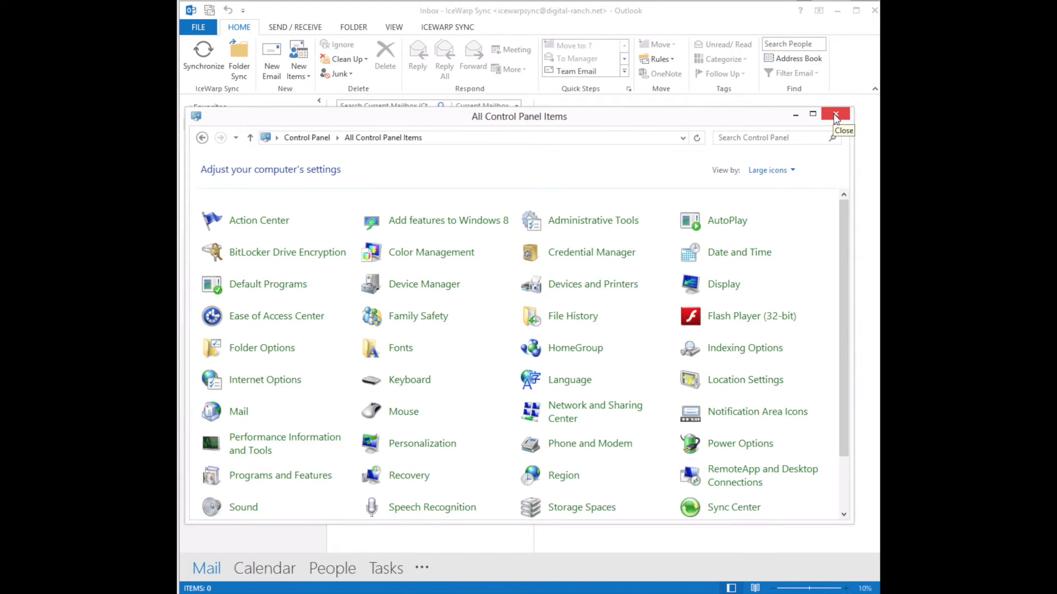
{"action": "left_click", "coordinate": [836, 115]}
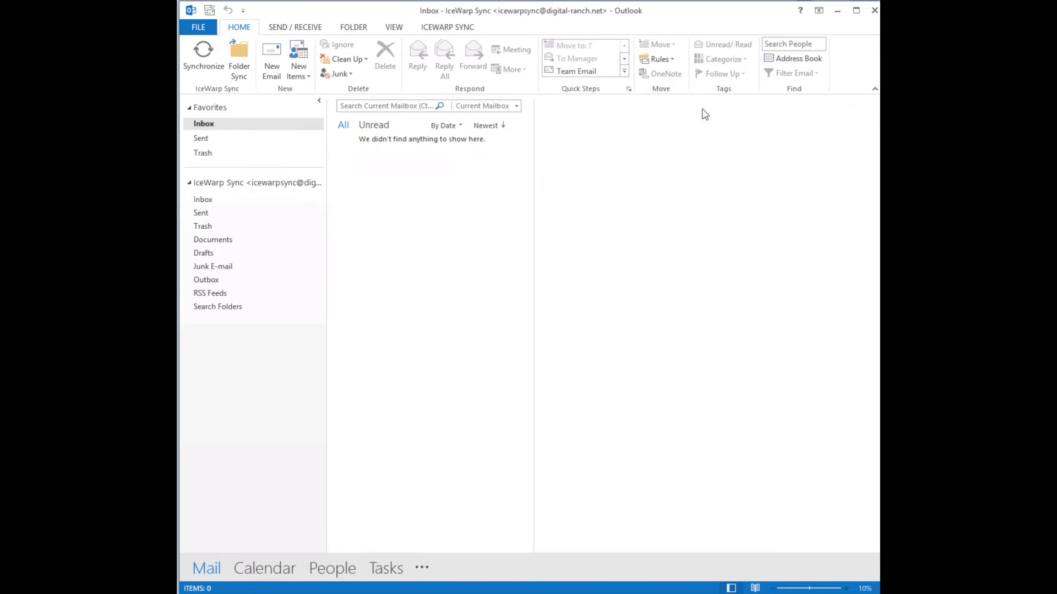
{"action": "left_click", "coordinate": [255, 183]}
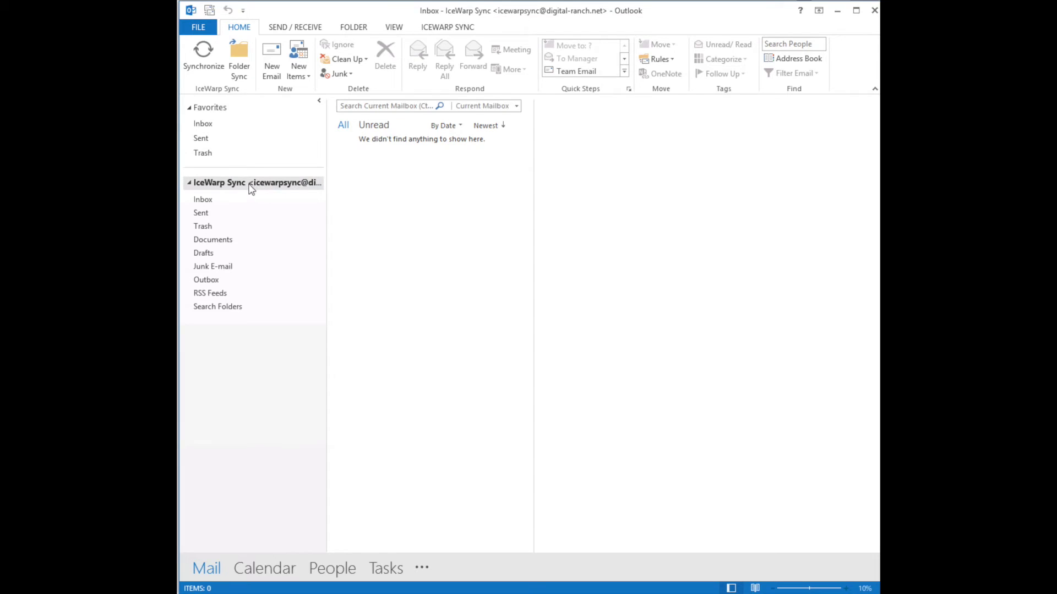
Open the IceWarp Sync Inbox in Outlook and check its folder actions
{"action": "left_click", "coordinate": [208, 201]}
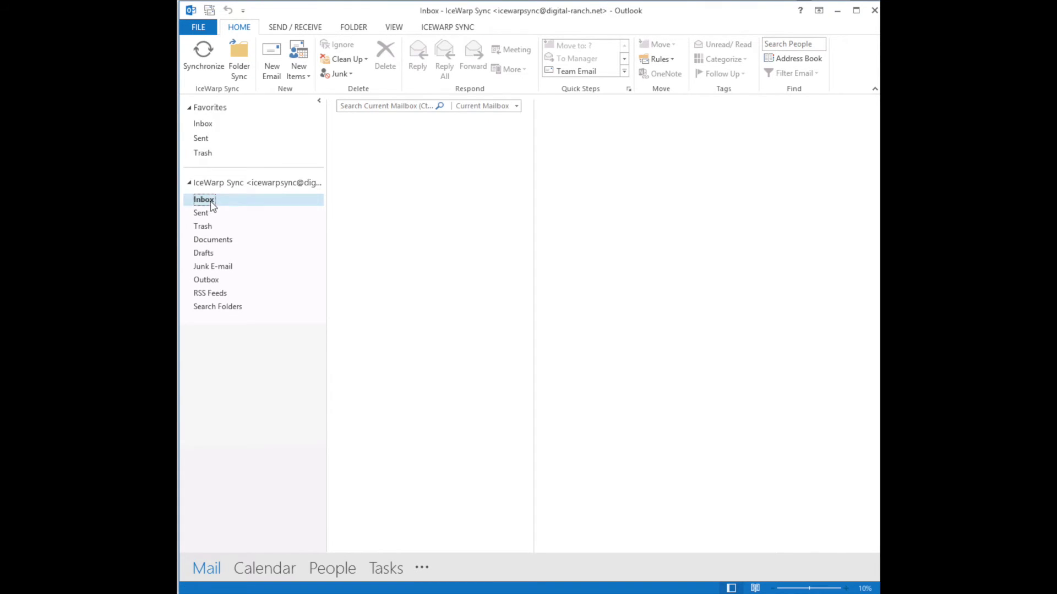
{"action": "right_click", "coordinate": [209, 201]}
{"action": "left_click", "coordinate": [330, 379]}
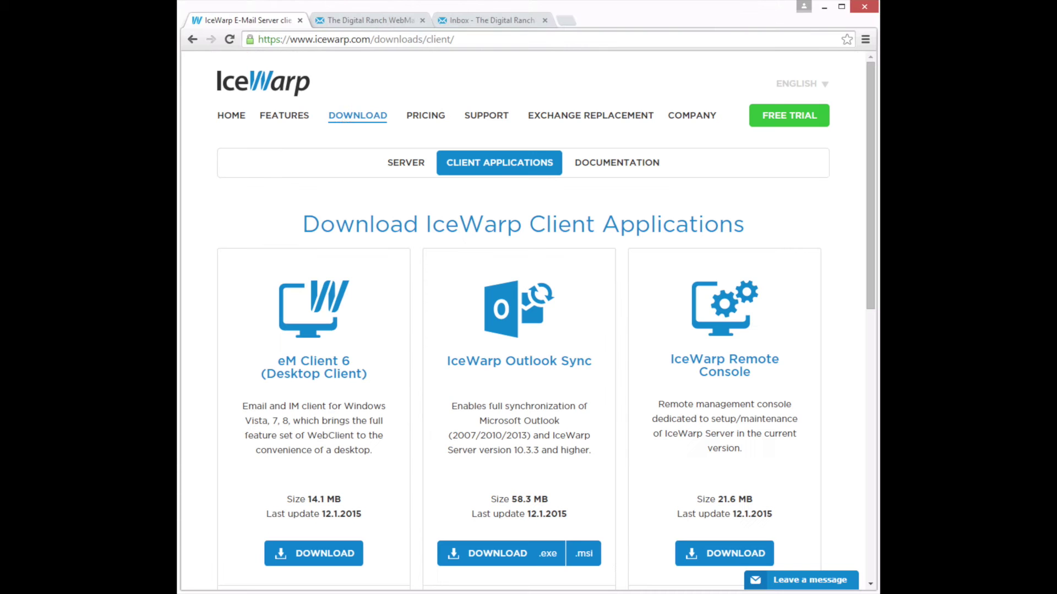
Sign in to IceWarp WebClient with the account password, declining to save it
{"action": "left_click", "coordinate": [361, 22]}
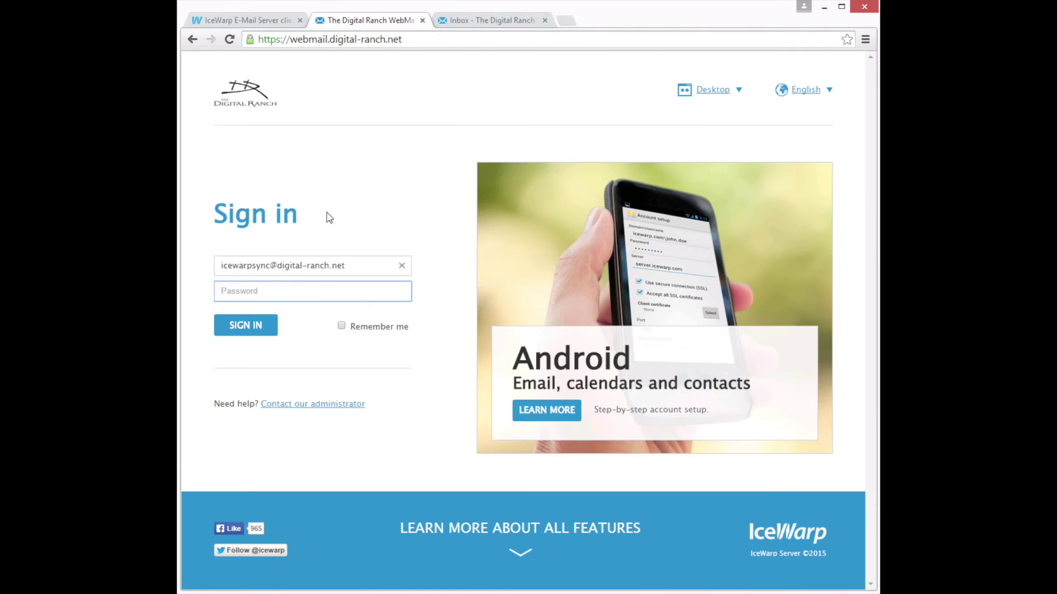
{"action": "type", "text": "•"}
{"action": "key", "text": "Return"}
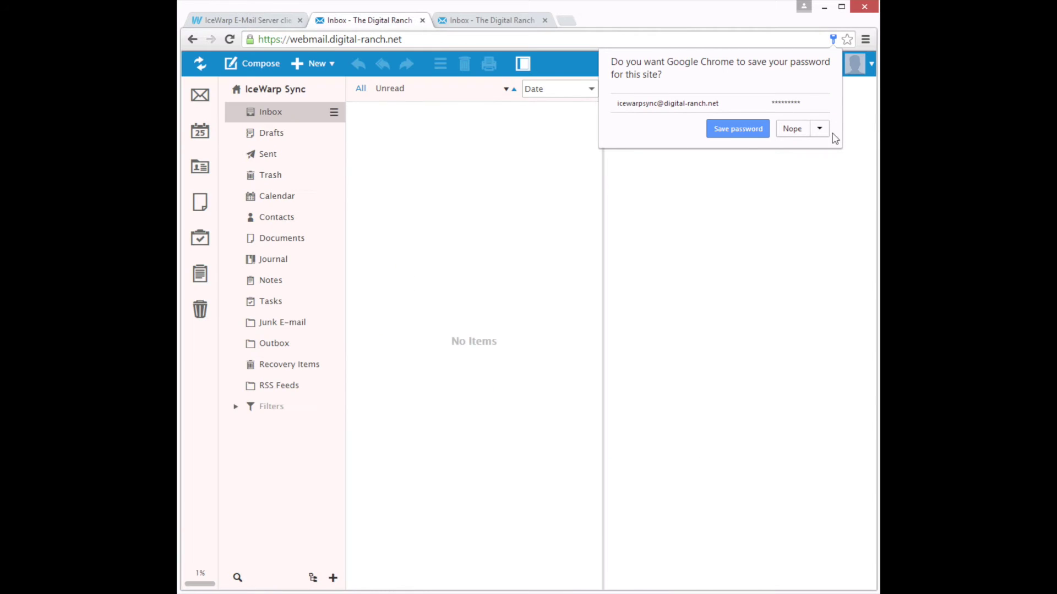
{"action": "left_click", "coordinate": [794, 129]}
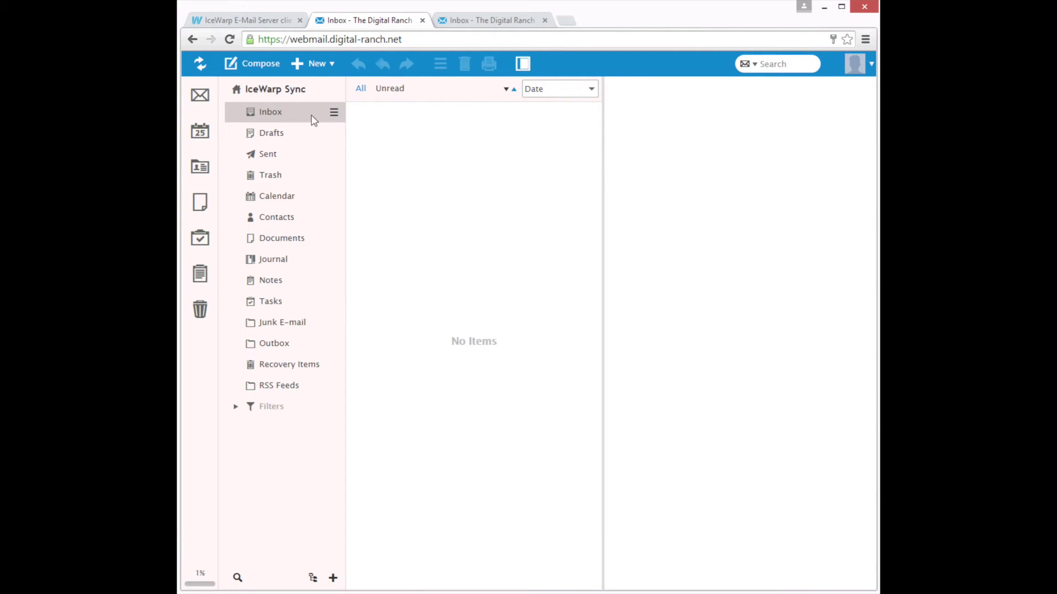
Create 'Test Sync Folder' under Inbox in the webmail and refresh for new items
{"action": "right_click", "coordinate": [278, 117]}
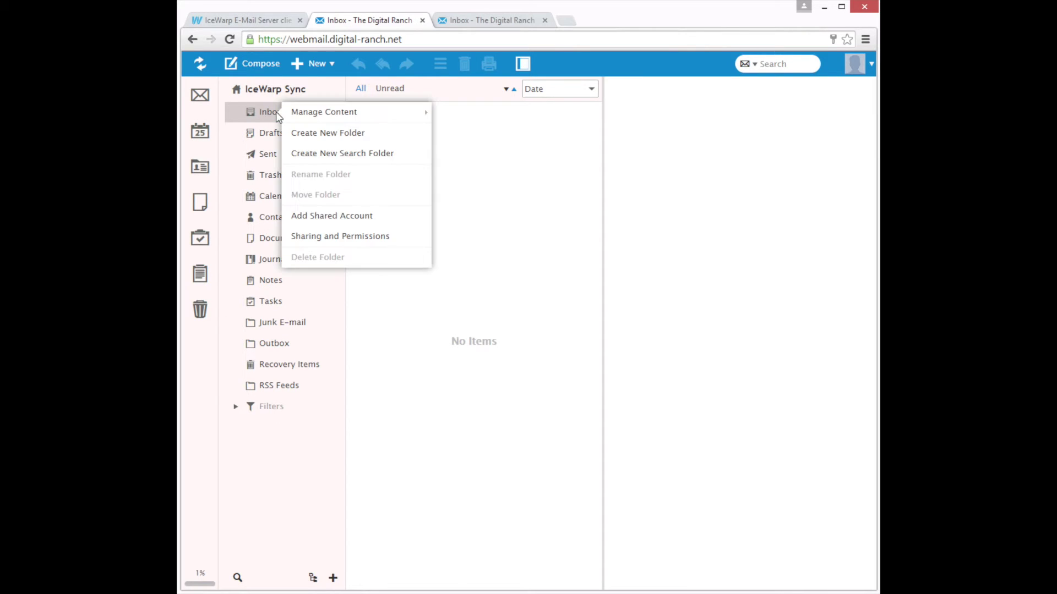
{"action": "left_click", "coordinate": [322, 134]}
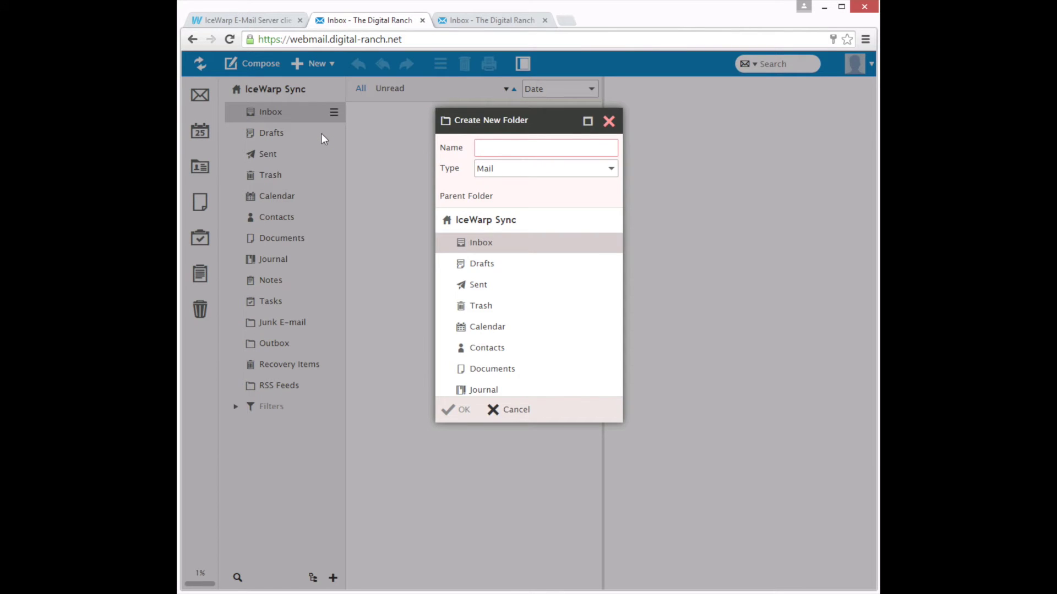
{"action": "type", "text": "Test Sync"}
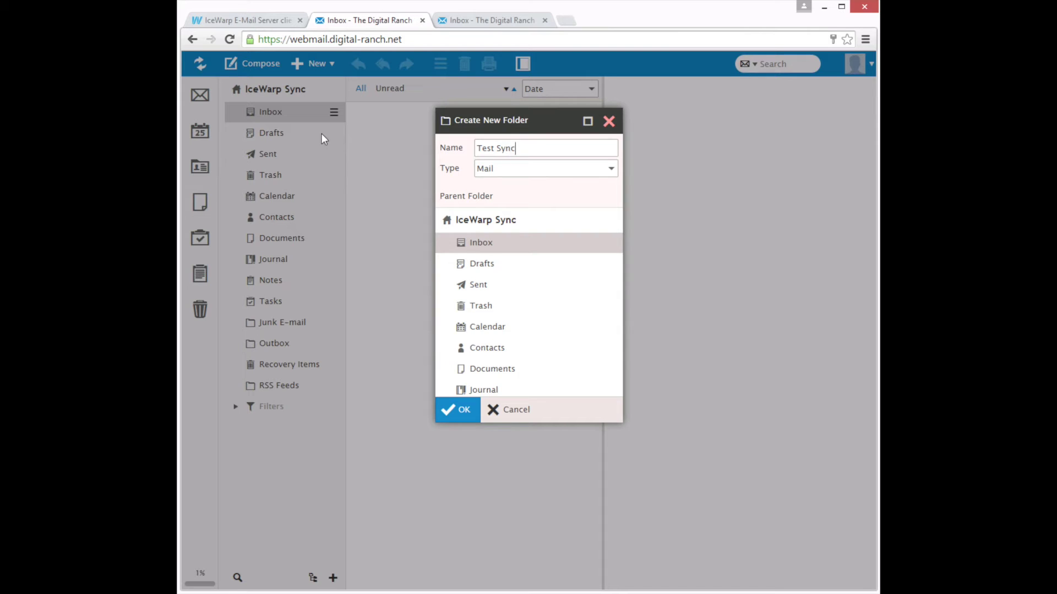
{"action": "type", "text": " Folder"}
{"action": "left_click", "coordinate": [455, 412]}
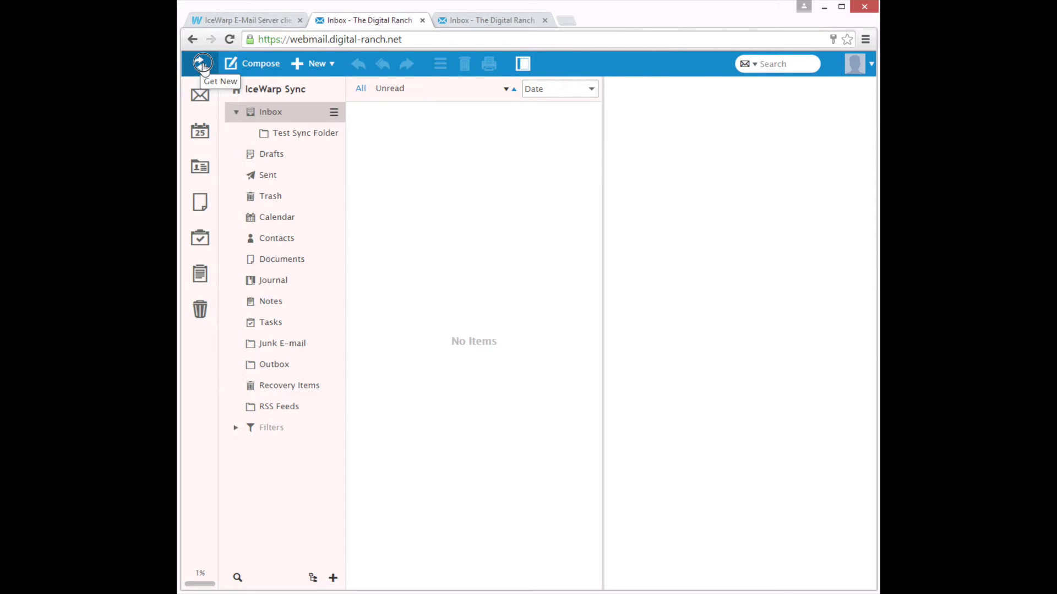
{"action": "left_click", "coordinate": [202, 64]}
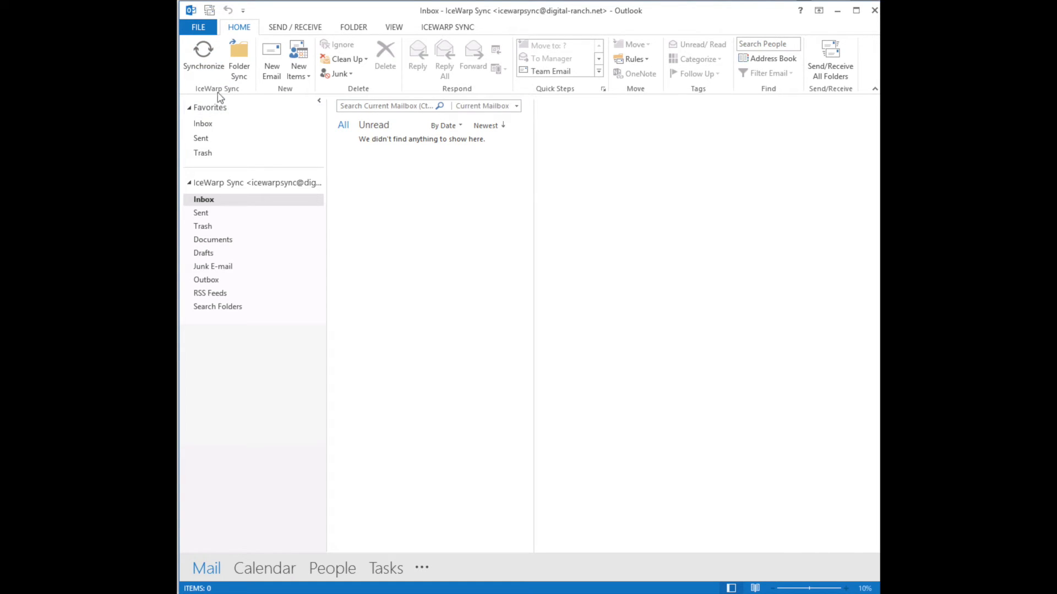
Synchronize Outlook with the IceWarp server and show the ICEWARP SYNC ribbon tab
{"action": "left_click", "coordinate": [211, 59]}
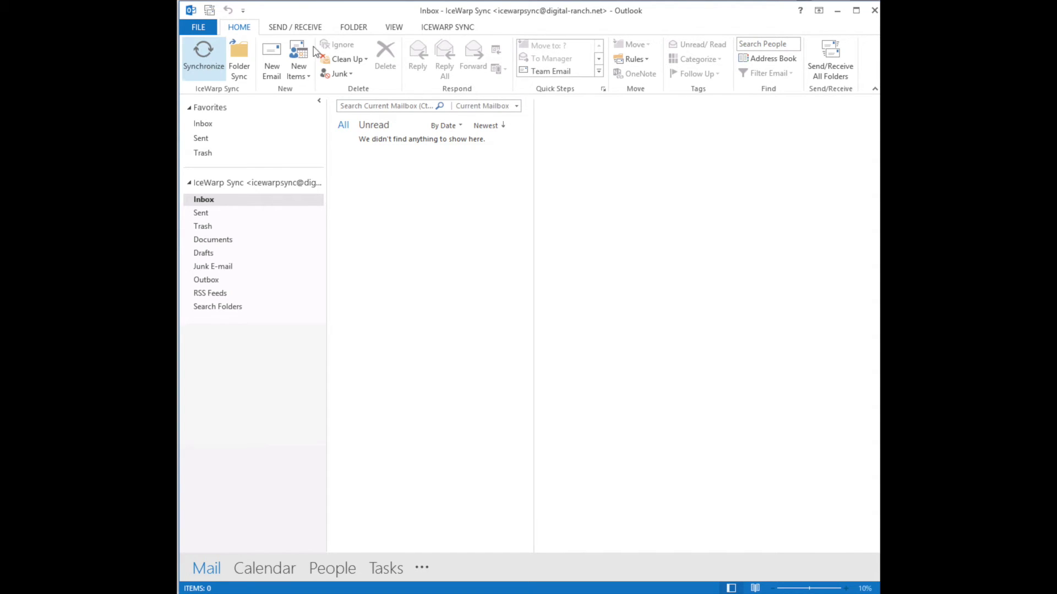
{"action": "left_click", "coordinate": [445, 30]}
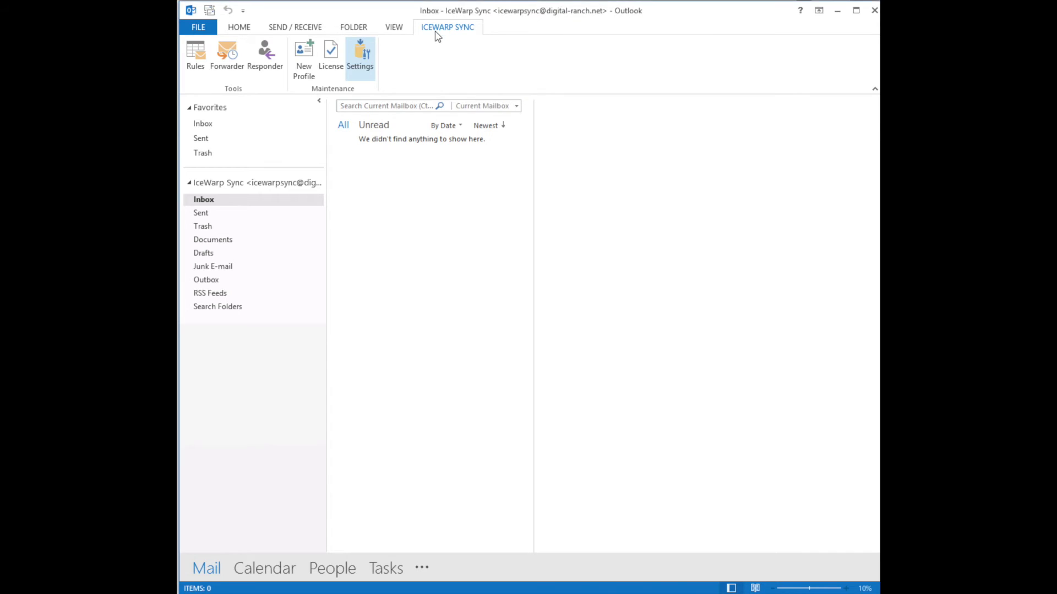
Confirm the synchronization settings, run Folder Sync, and open Test Sync Folder under the IceWarp Inbox
{"action": "left_click", "coordinate": [378, 144]}
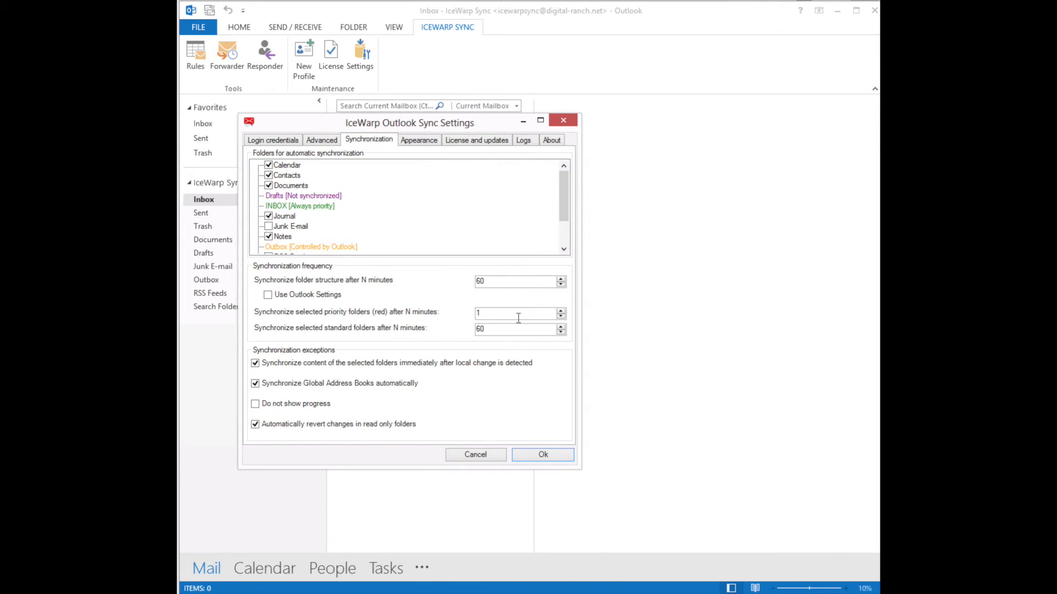
{"action": "left_click", "coordinate": [545, 455]}
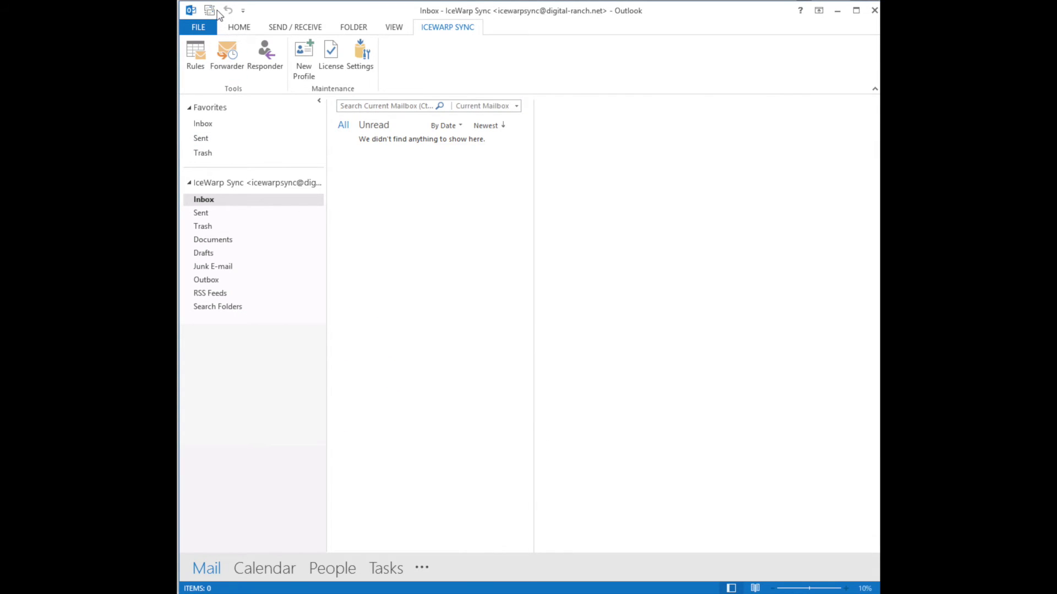
{"action": "left_click", "coordinate": [239, 27]}
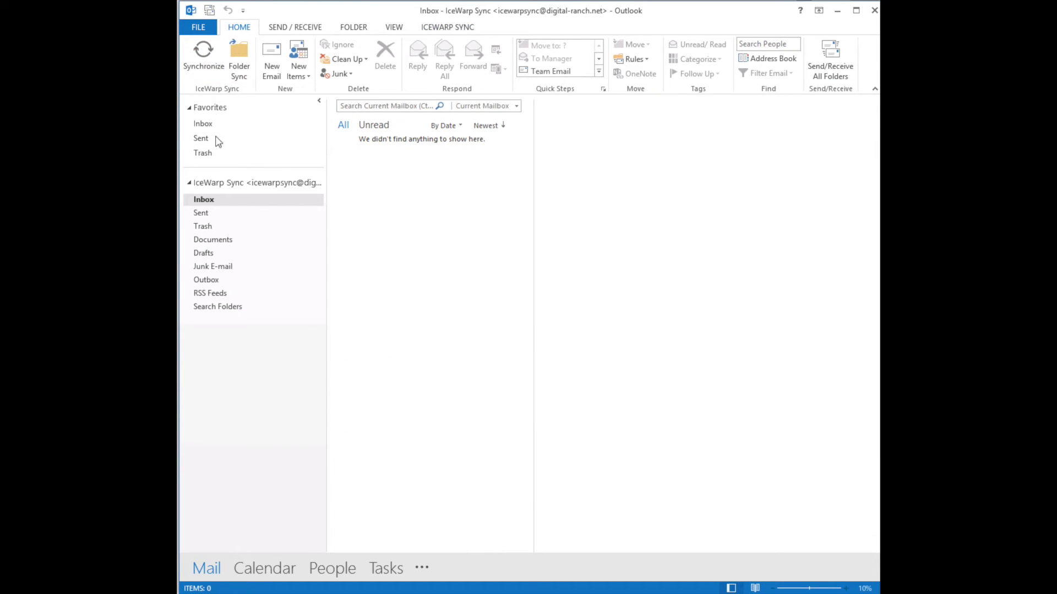
{"action": "left_click", "coordinate": [239, 58]}
{"action": "left_click", "coordinate": [189, 199]}
{"action": "left_click", "coordinate": [250, 215]}
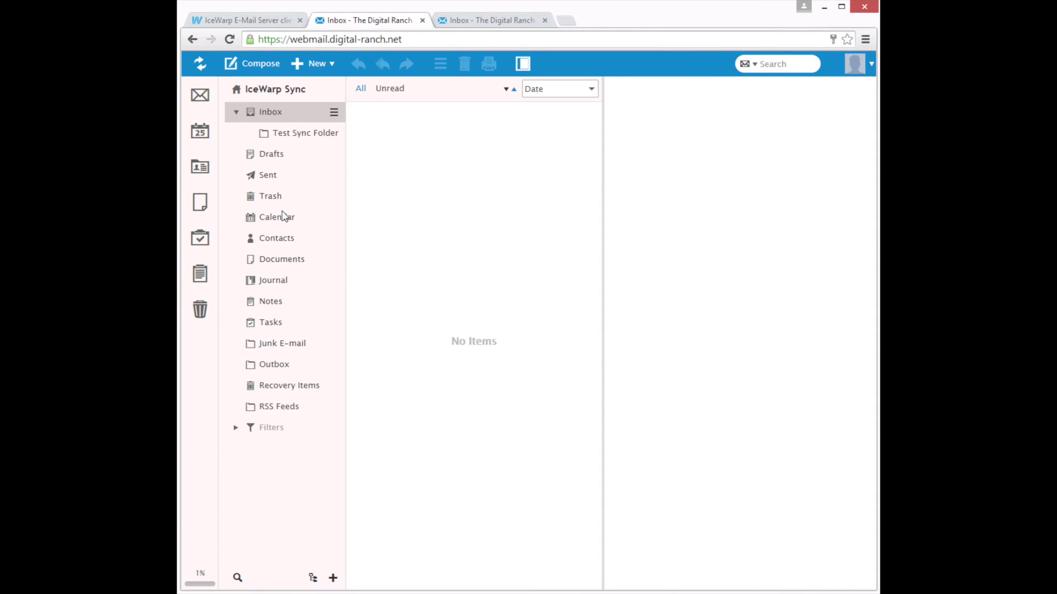
Add a timed 'Event created in Webmail' at 11:30 on February 24, 2015, and refresh
{"action": "left_click", "coordinate": [201, 132]}
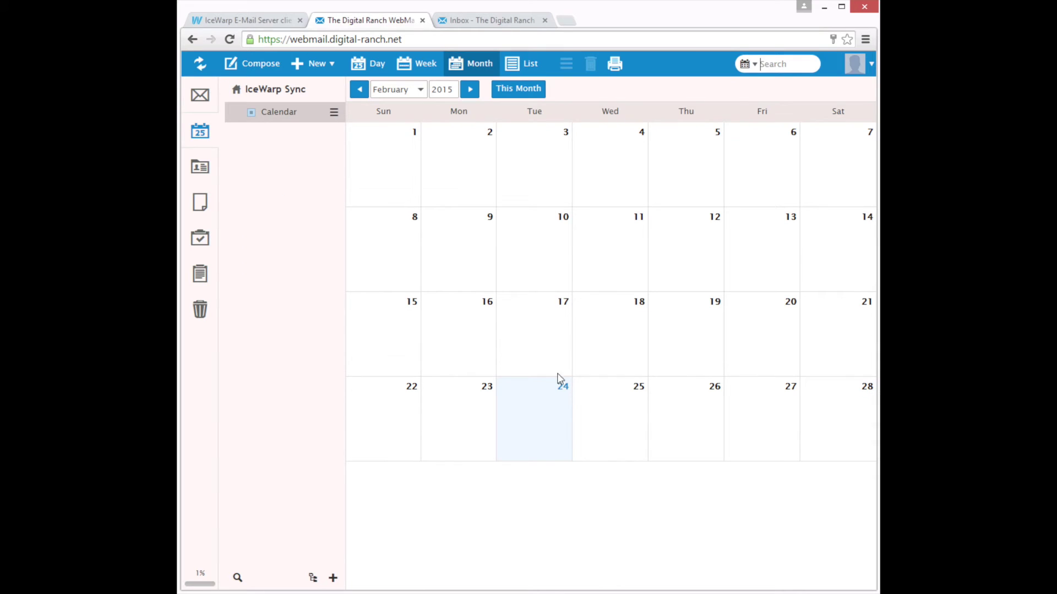
{"action": "left_click", "coordinate": [545, 403]}
{"action": "double_click", "coordinate": [545, 404]}
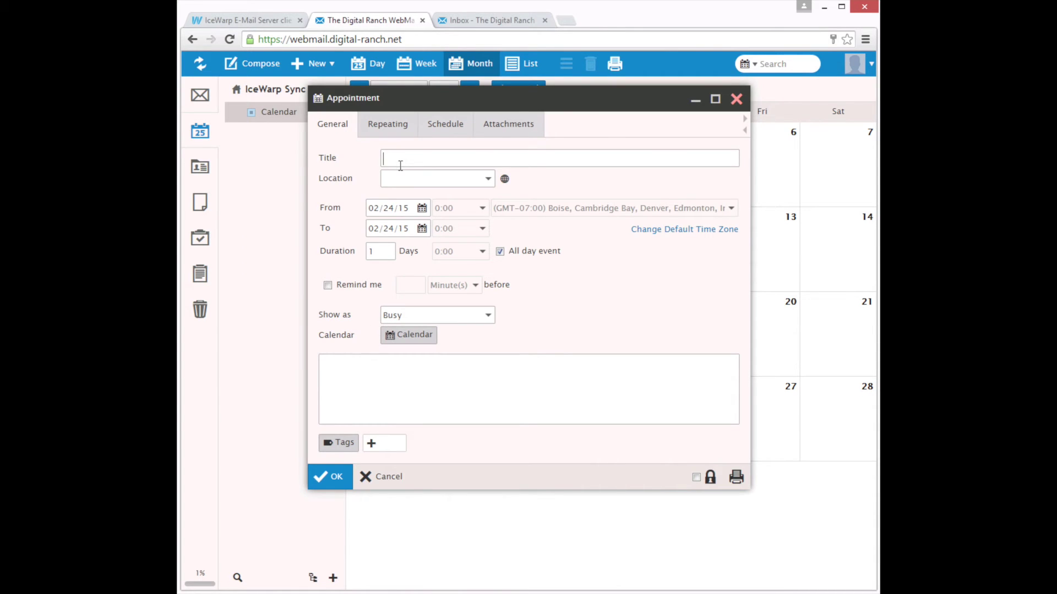
{"action": "type", "text": "Event created in Web"}
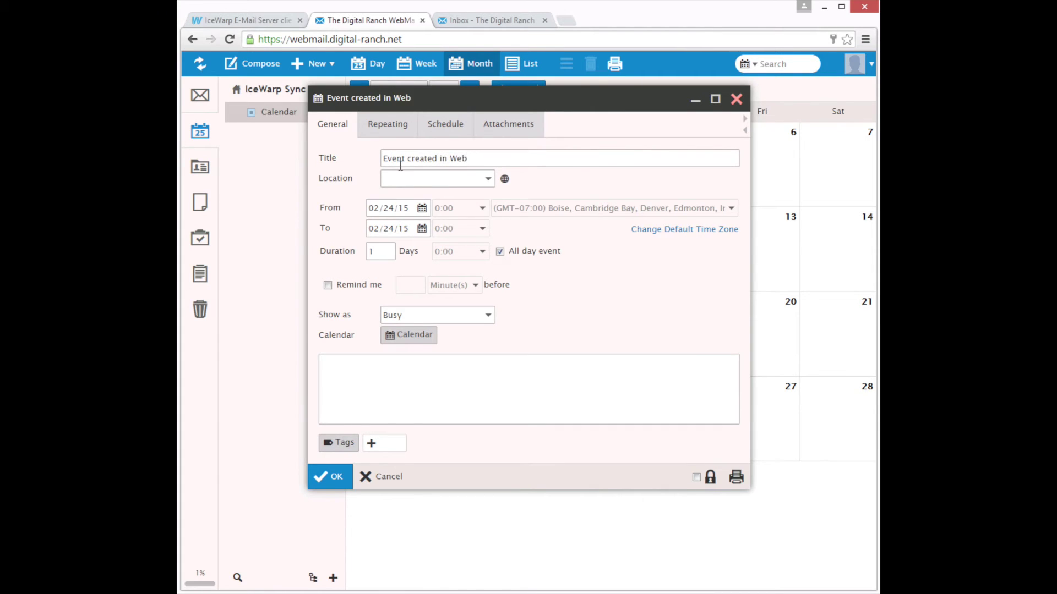
{"action": "type", "text": "mail"}
{"action": "left_click", "coordinate": [499, 251]}
{"action": "left_click", "coordinate": [347, 475]}
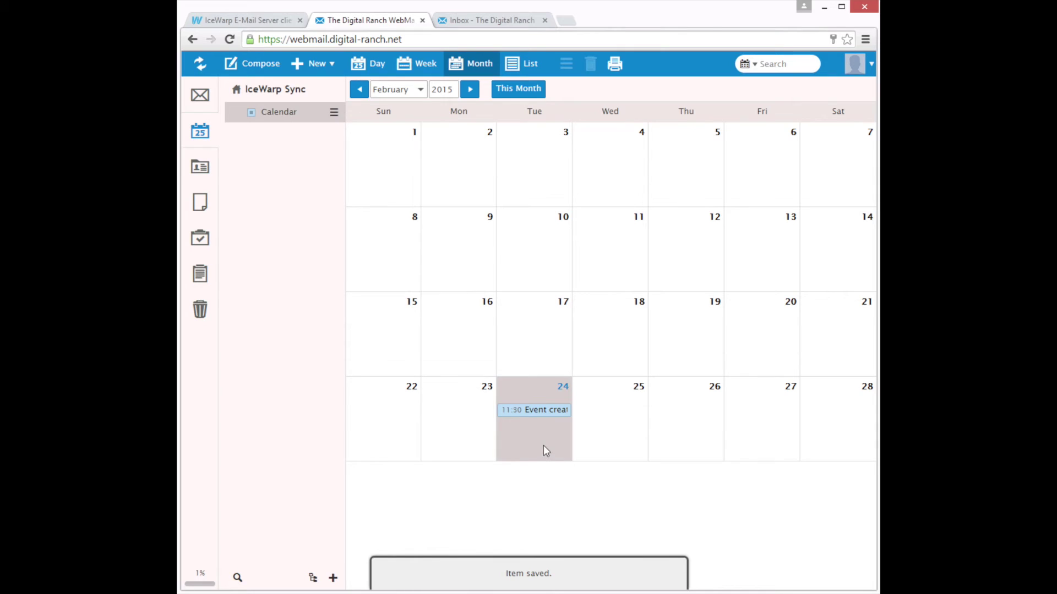
{"action": "left_click", "coordinate": [202, 65]}
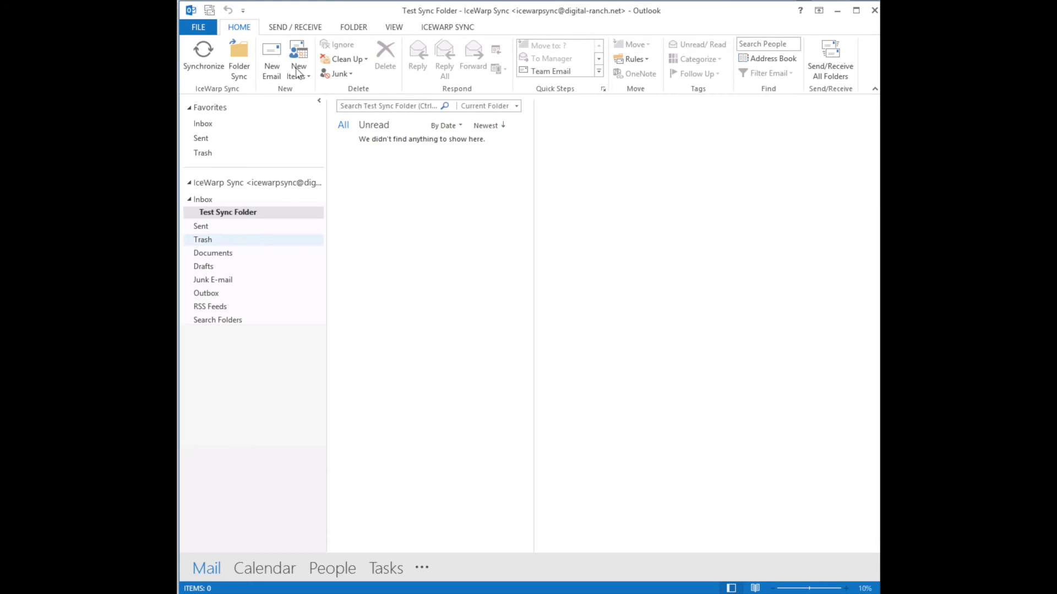
{"action": "left_click", "coordinate": [264, 568]}
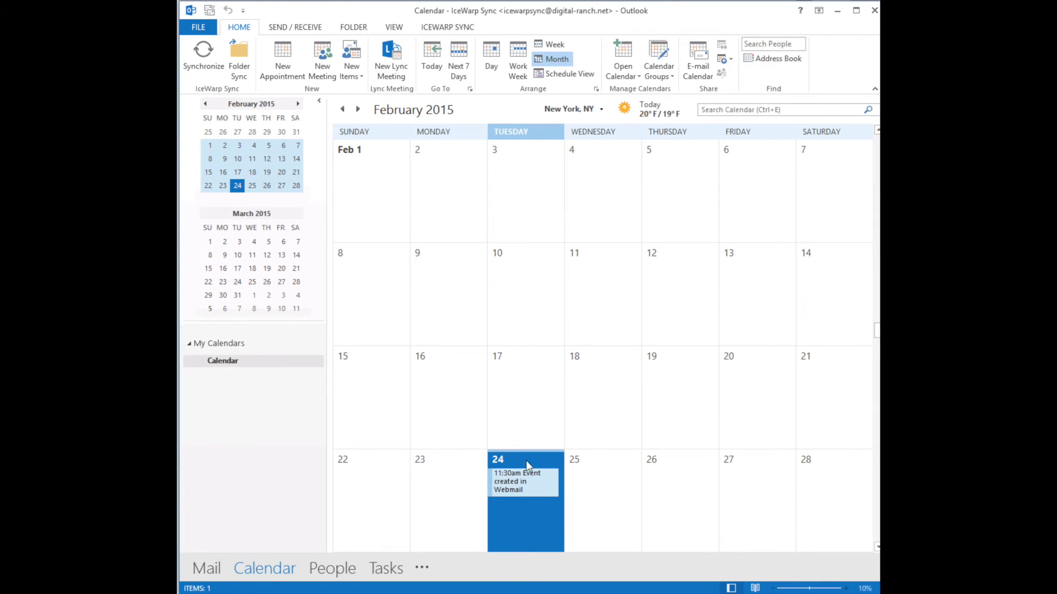
{"action": "mouse_move", "coordinate": [539, 493]}
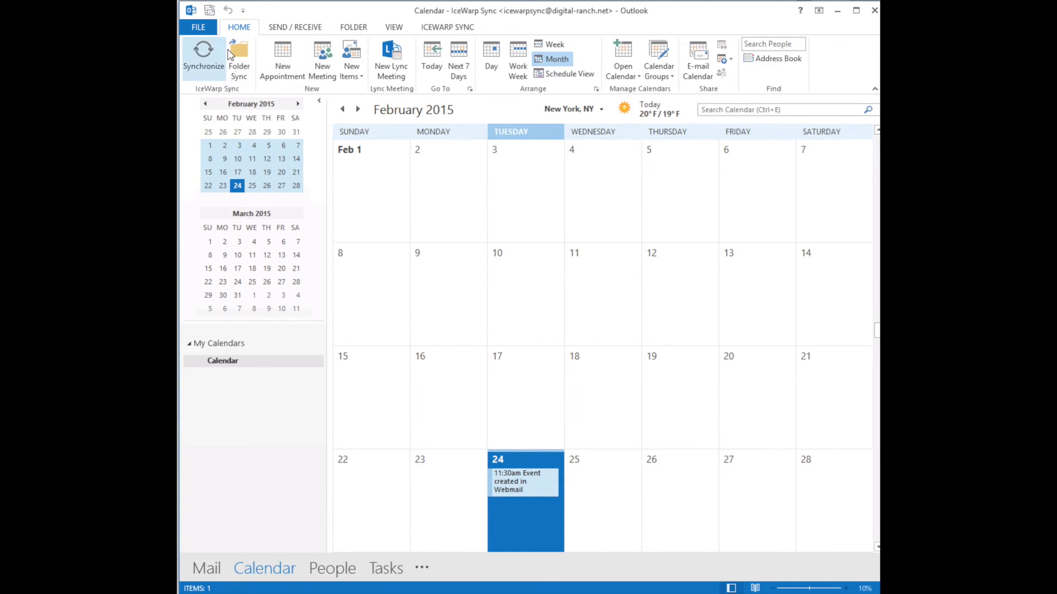
{"action": "left_click", "coordinate": [208, 567]}
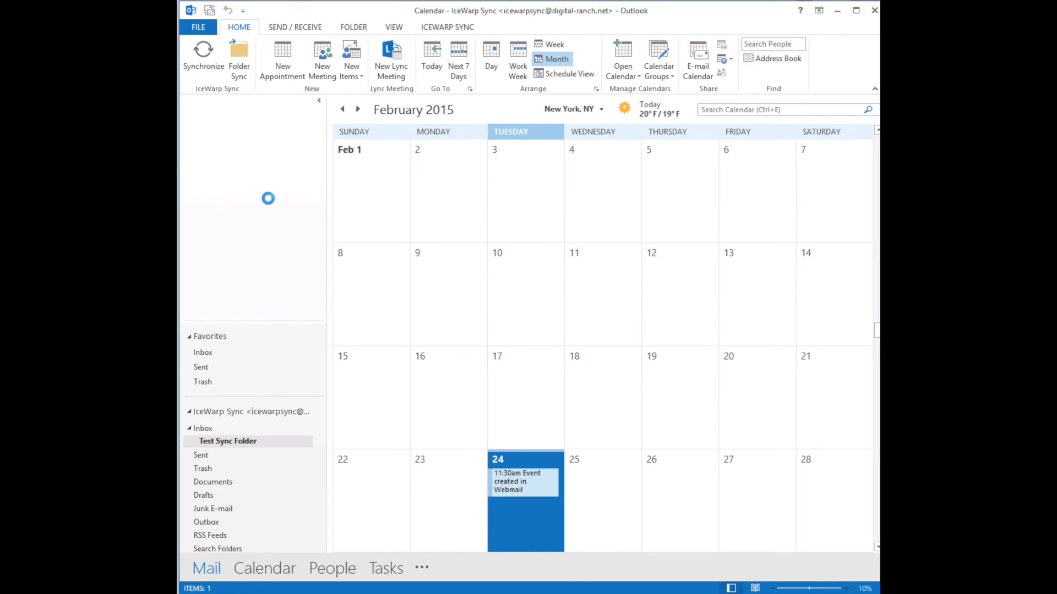
{"action": "left_click", "coordinate": [209, 123]}
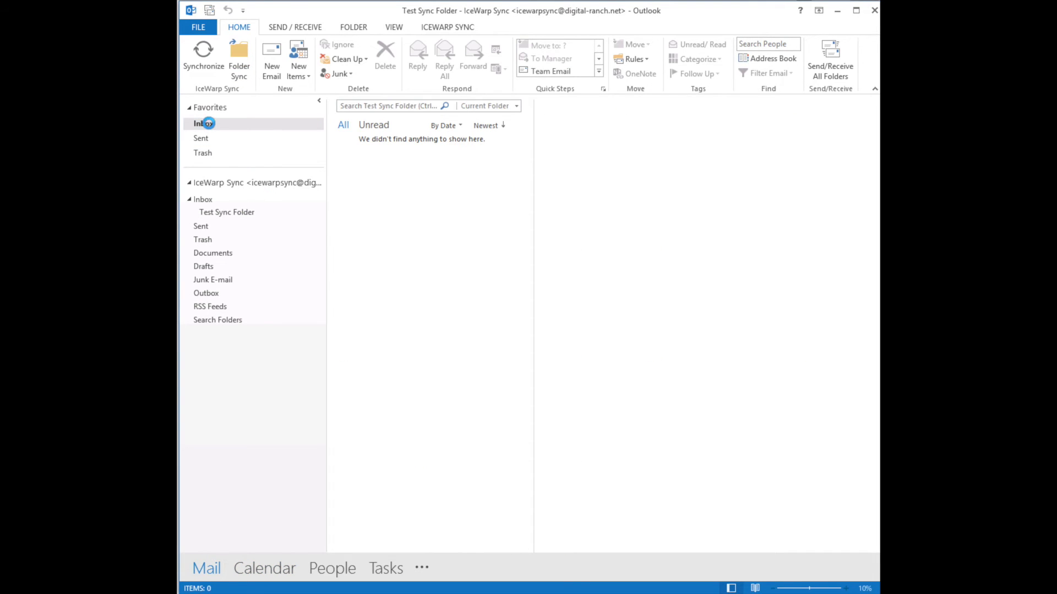
{"action": "left_click", "coordinate": [203, 200]}
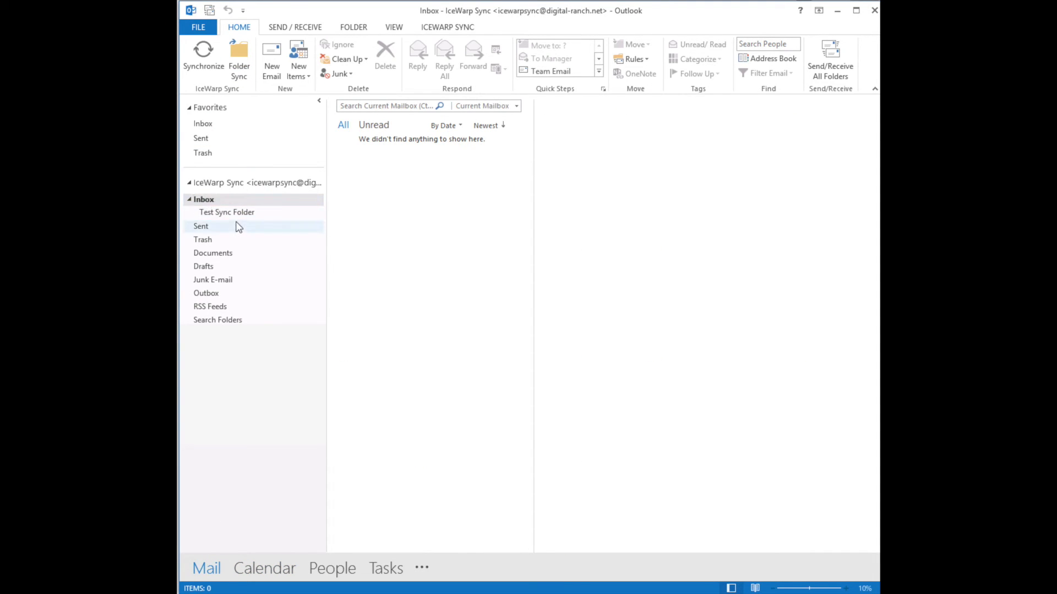
Create an Inbox subfolder named 'Folder created in Outlook' and run Folder Sync
{"action": "right_click", "coordinate": [205, 200]}
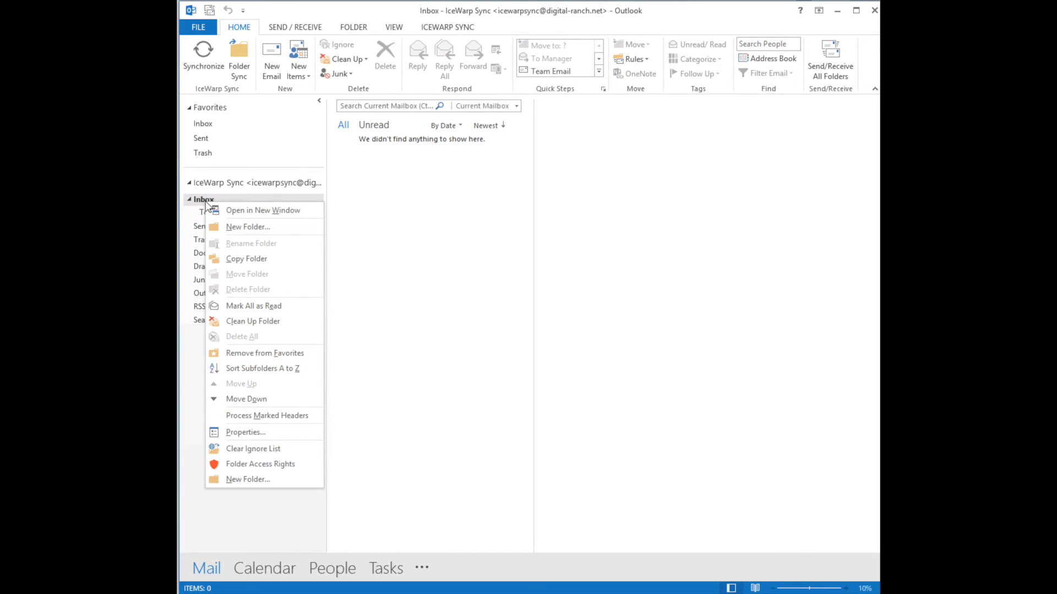
{"action": "left_click", "coordinate": [238, 225]}
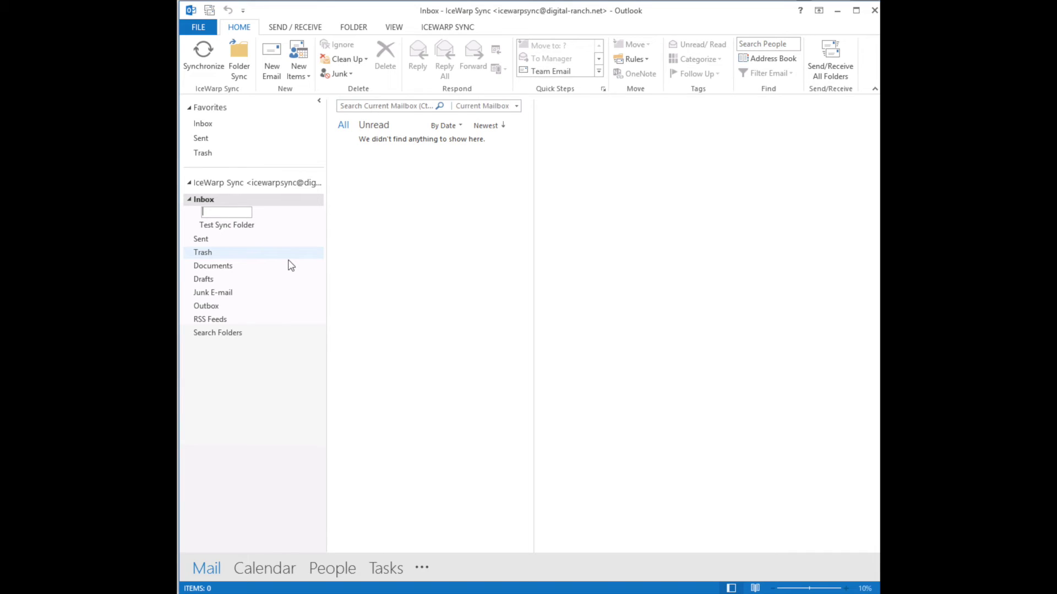
{"action": "type", "text": "Folder created in Outlook"}
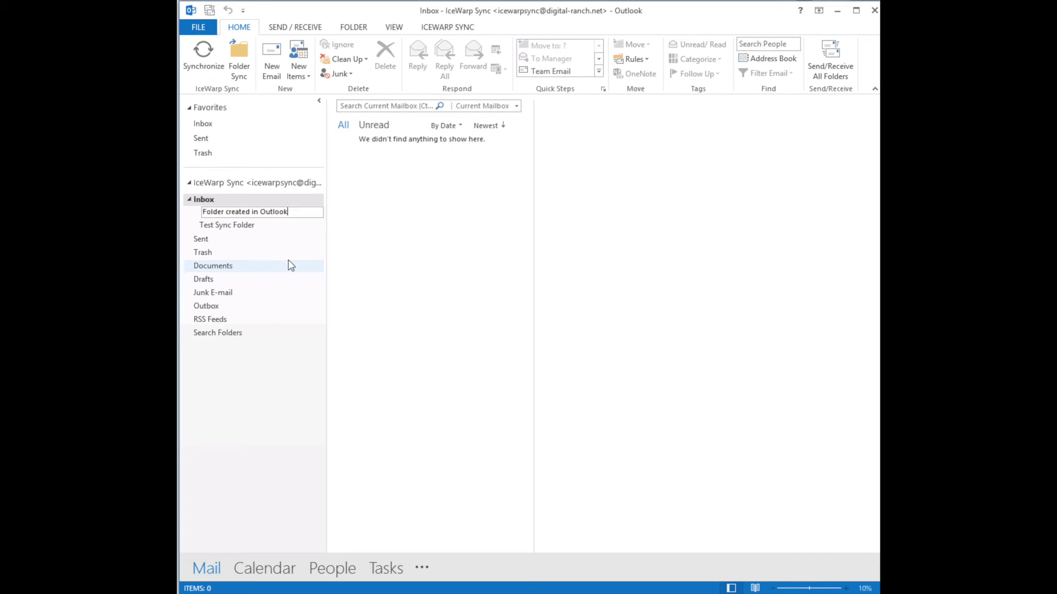
{"action": "key", "text": "Return"}
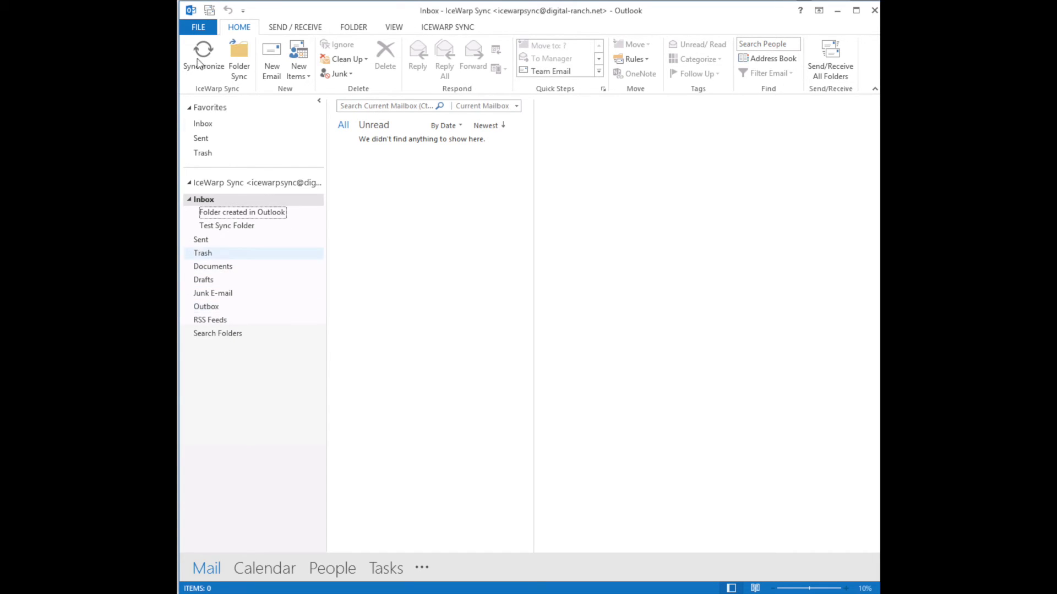
{"action": "left_click", "coordinate": [242, 53]}
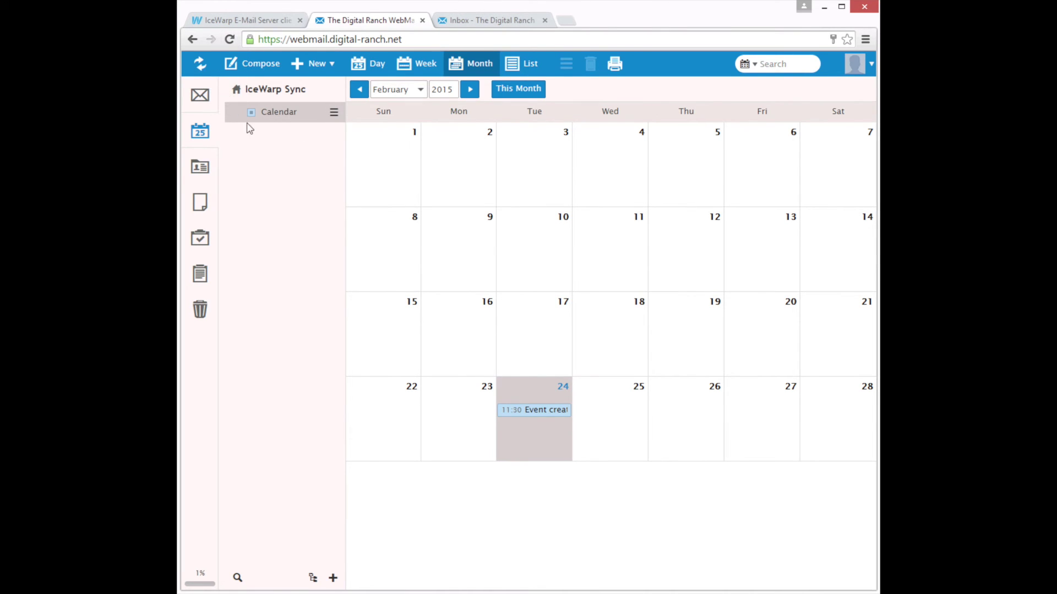
Refresh the webmail folders, open the synced 'Folder created in Outlook', then show Contacts
{"action": "left_click", "coordinate": [201, 96]}
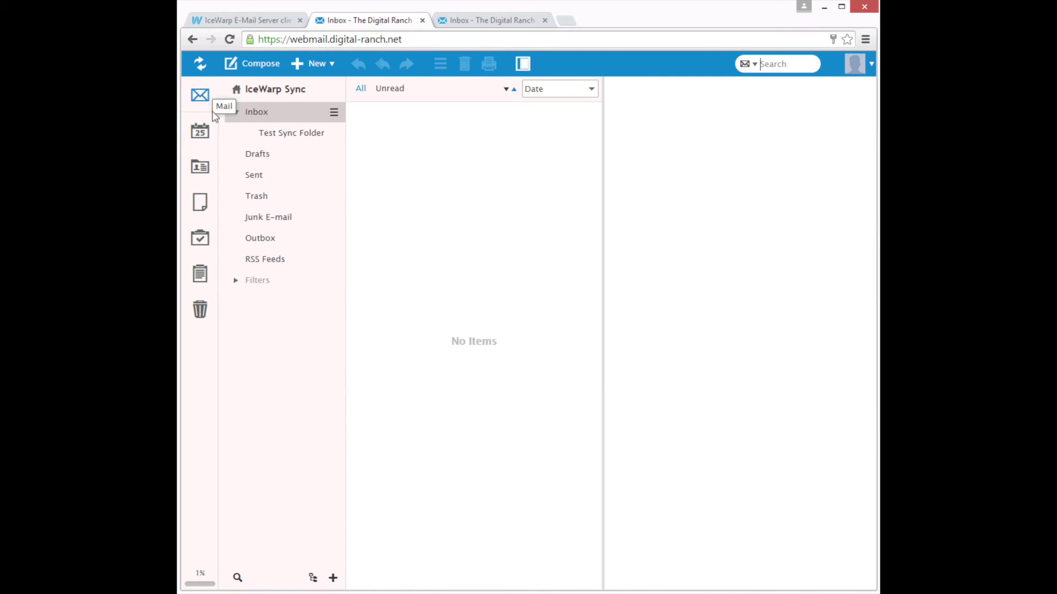
{"action": "left_click", "coordinate": [201, 65]}
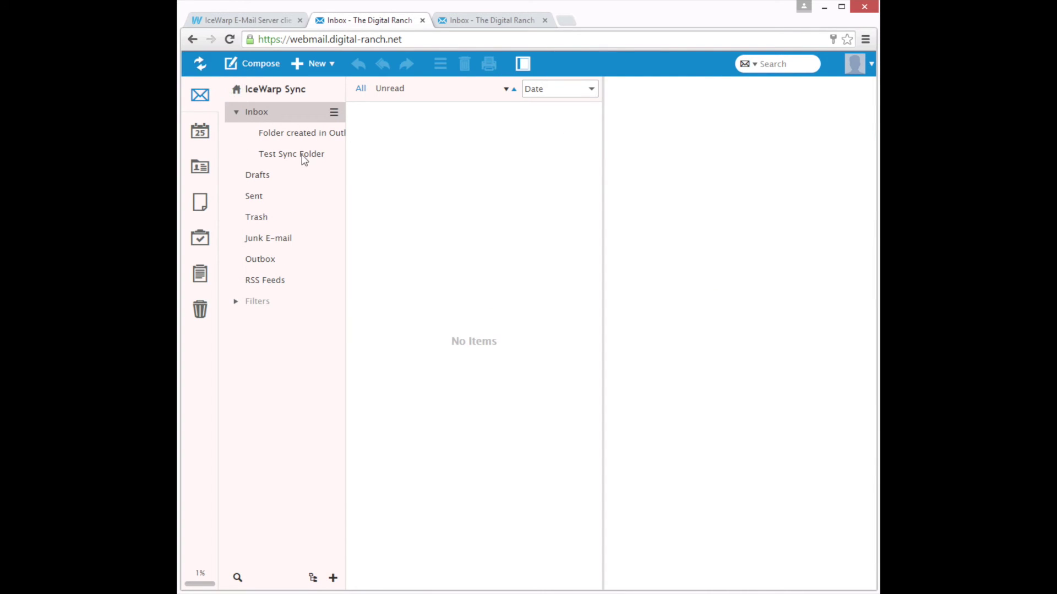
{"action": "left_click", "coordinate": [309, 138]}
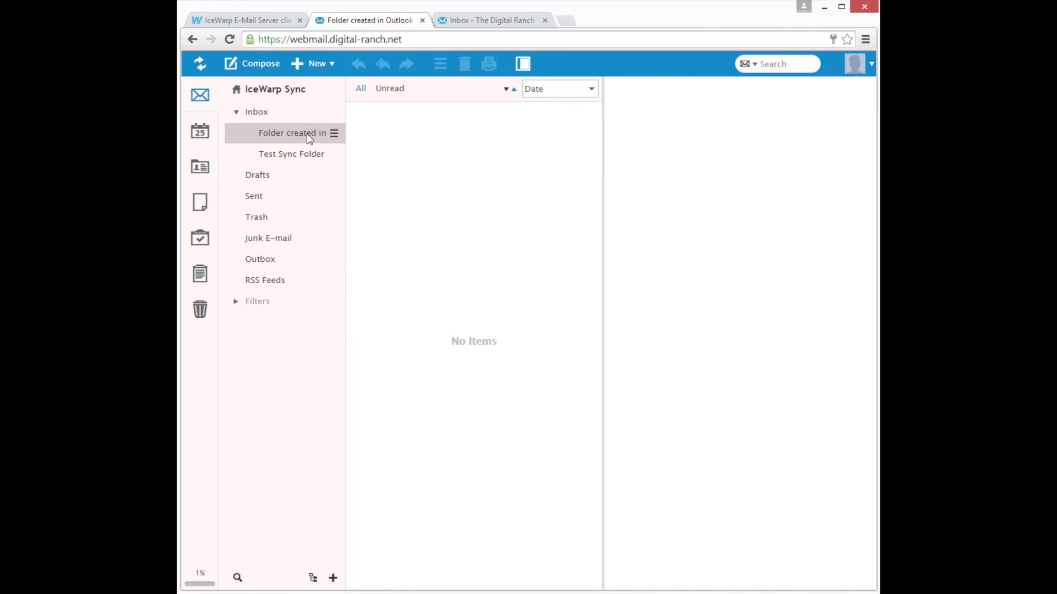
{"action": "left_click", "coordinate": [201, 167]}
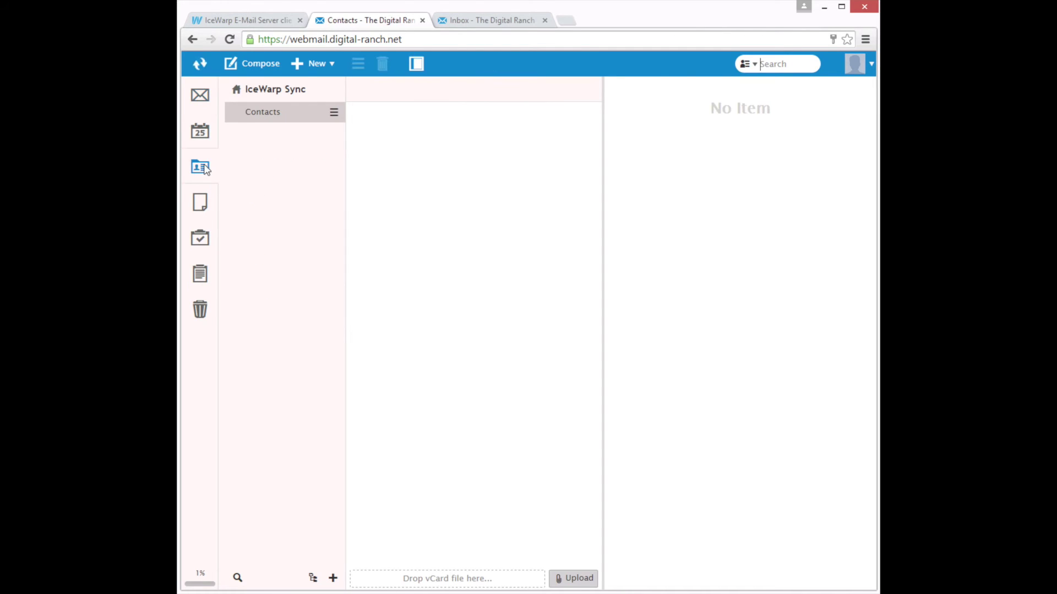
Create a new webmail contact with the test user's full name and e-mail address
{"action": "left_click", "coordinate": [297, 74]}
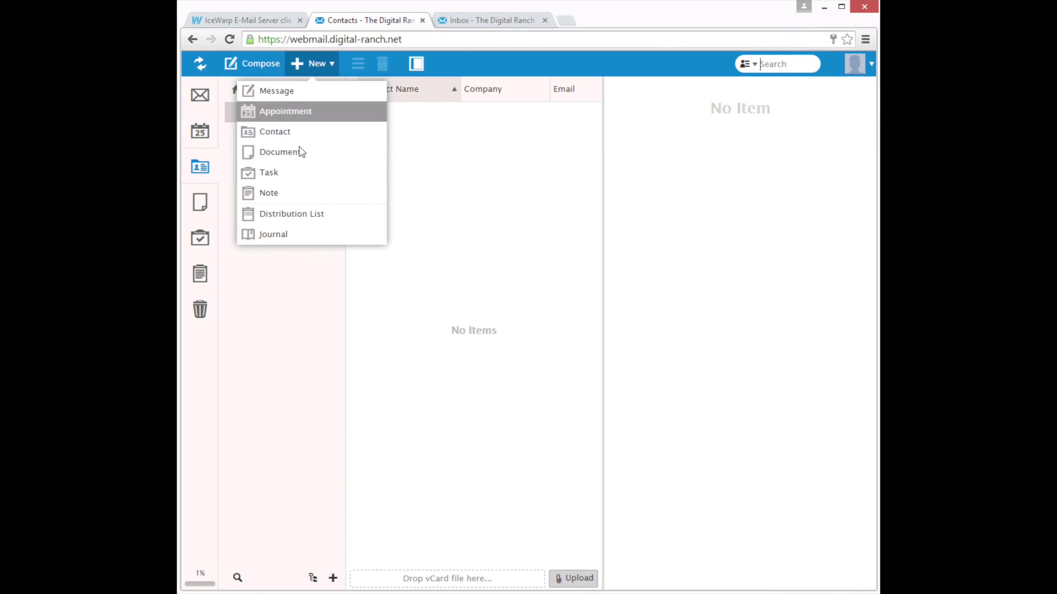
{"action": "left_click", "coordinate": [282, 132]}
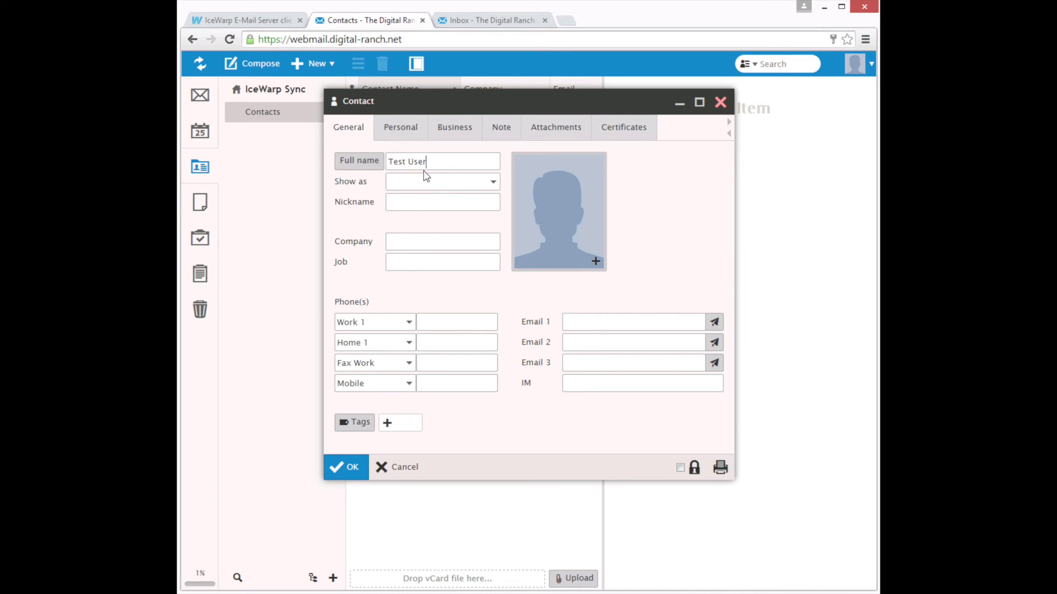
{"action": "left_click", "coordinate": [574, 324]}
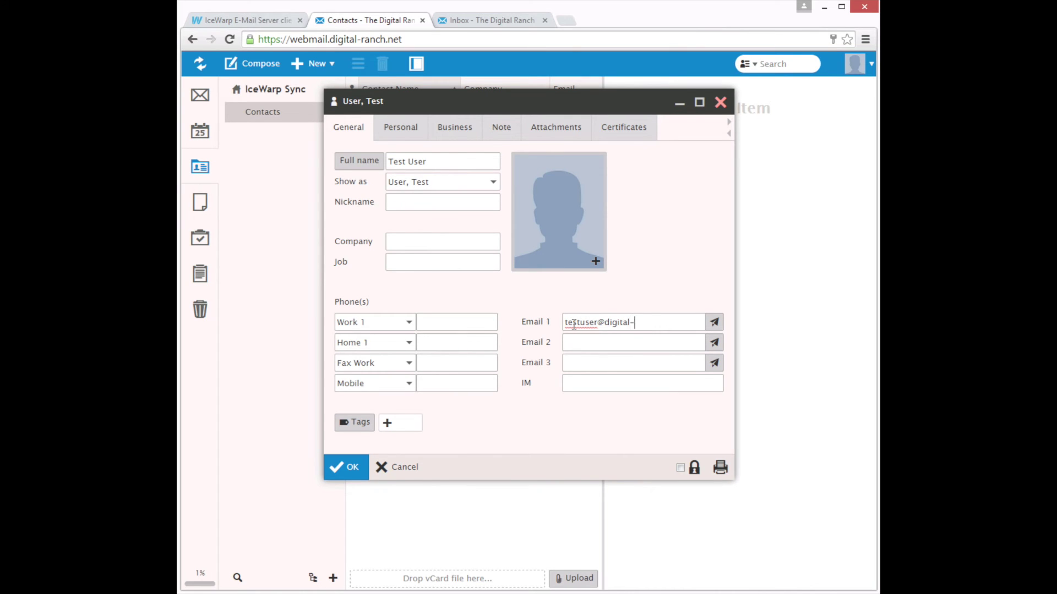
{"action": "left_click", "coordinate": [353, 470]}
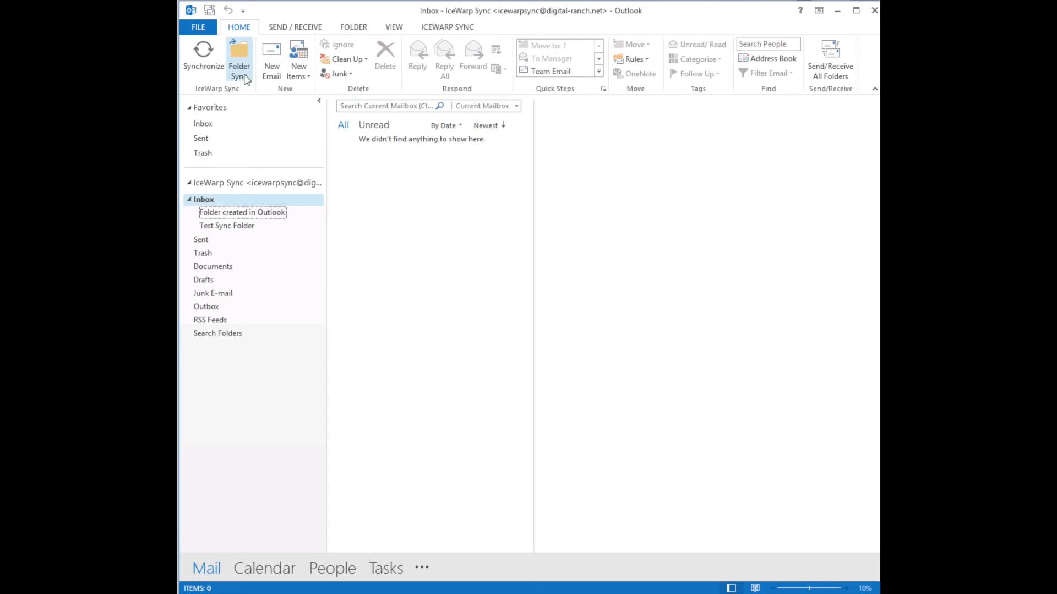
Verify in Outlook's People view that the webmail test contact synced with its e-mail address
{"action": "left_click", "coordinate": [332, 569]}
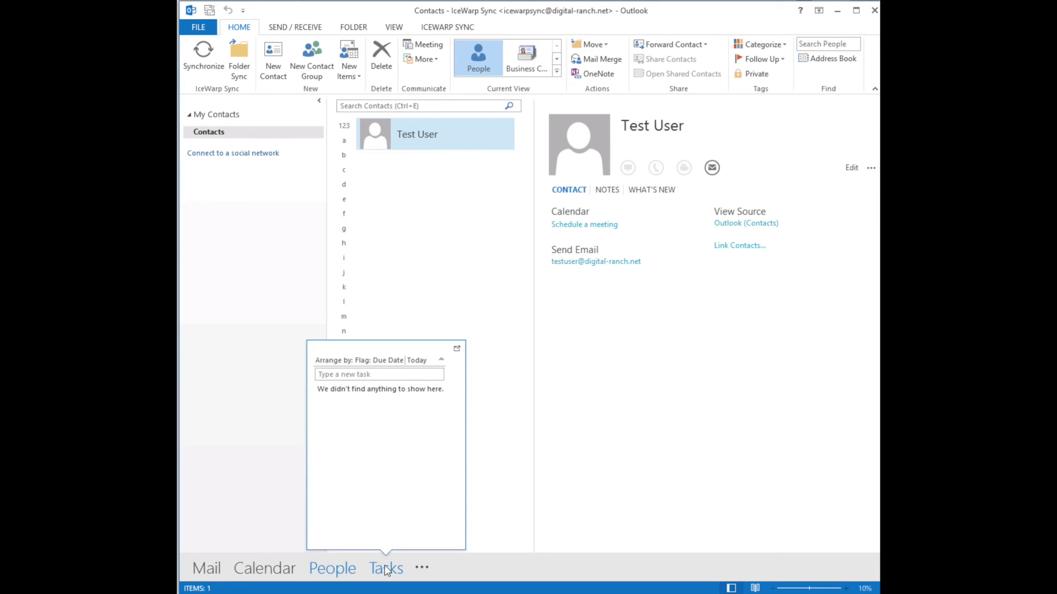
{"action": "left_click", "coordinate": [316, 574]}
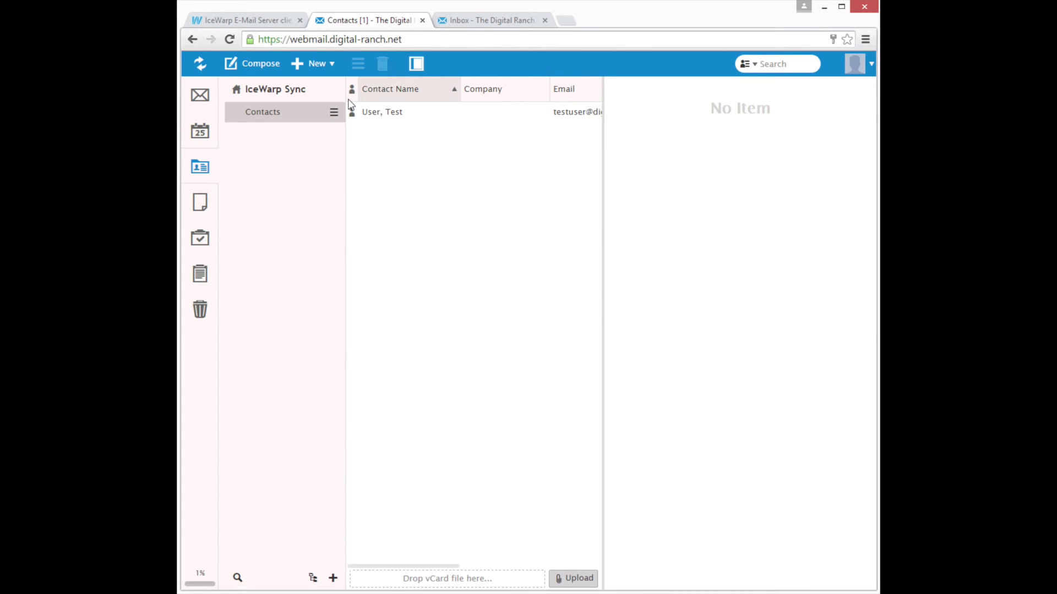
{"action": "left_click", "coordinate": [200, 135]}
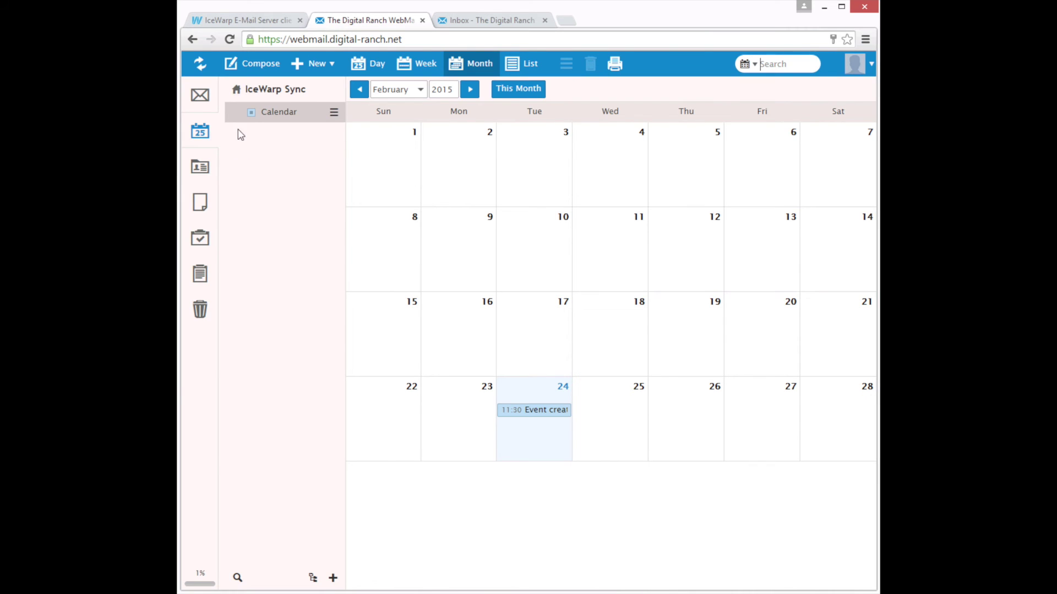
Share the webmail Calendar with the test contact, granting All permissions
{"action": "left_click", "coordinate": [334, 112]}
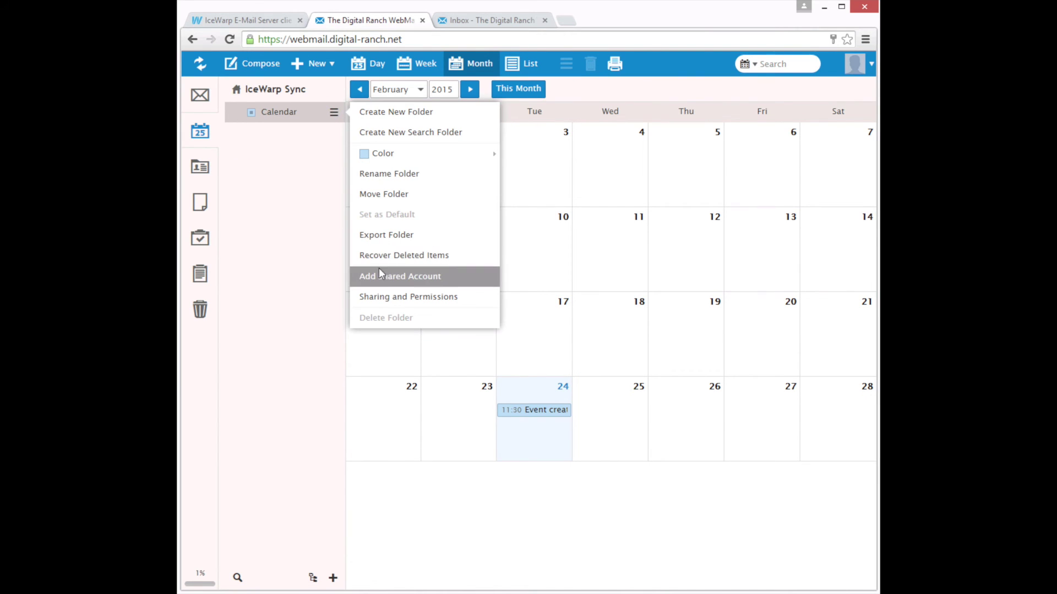
{"action": "left_click", "coordinate": [388, 298]}
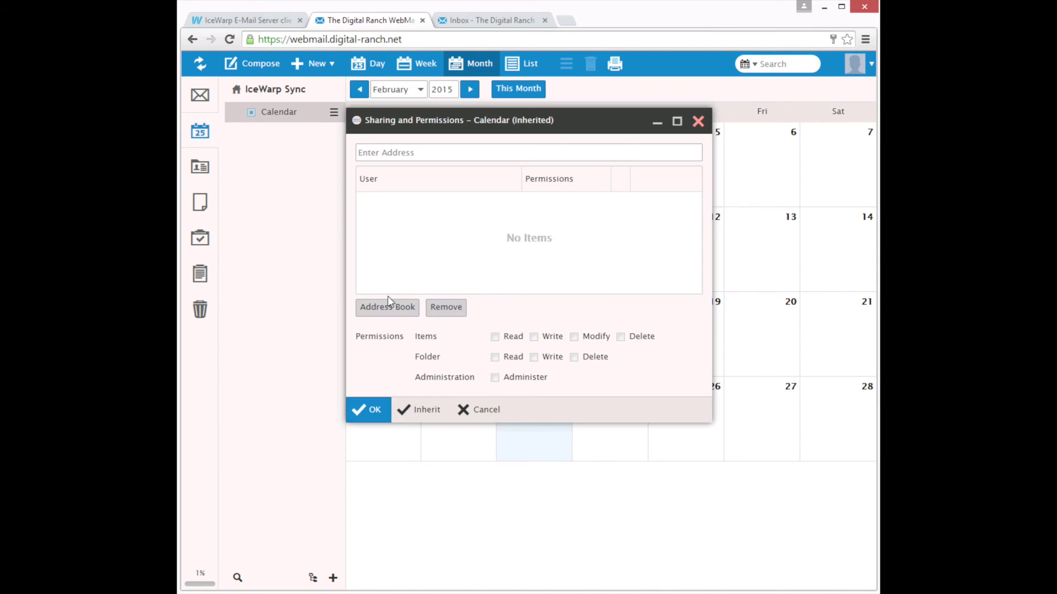
{"action": "left_click", "coordinate": [395, 307]}
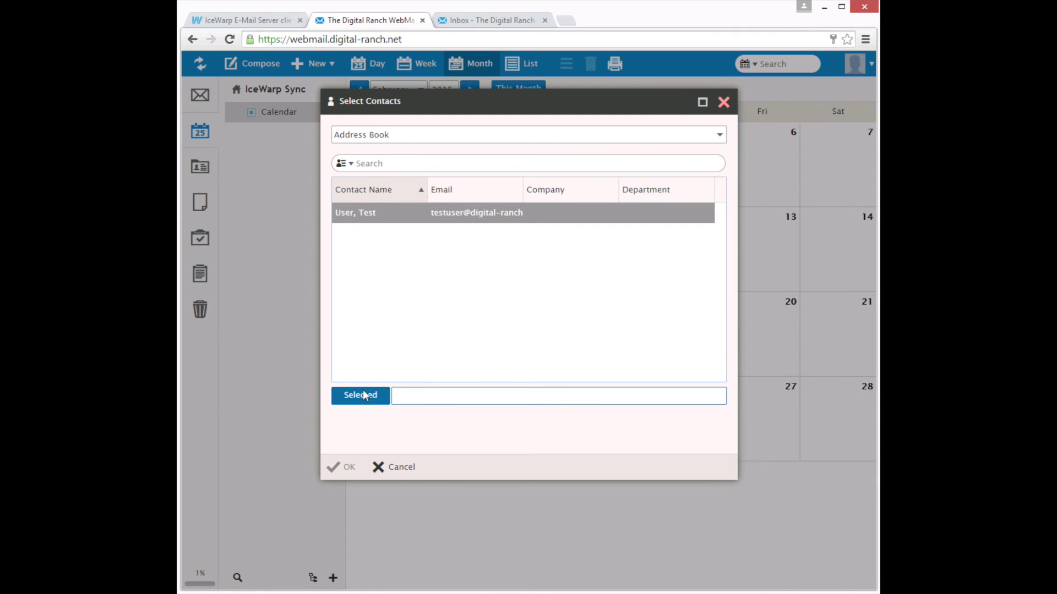
{"action": "double_click", "coordinate": [368, 215]}
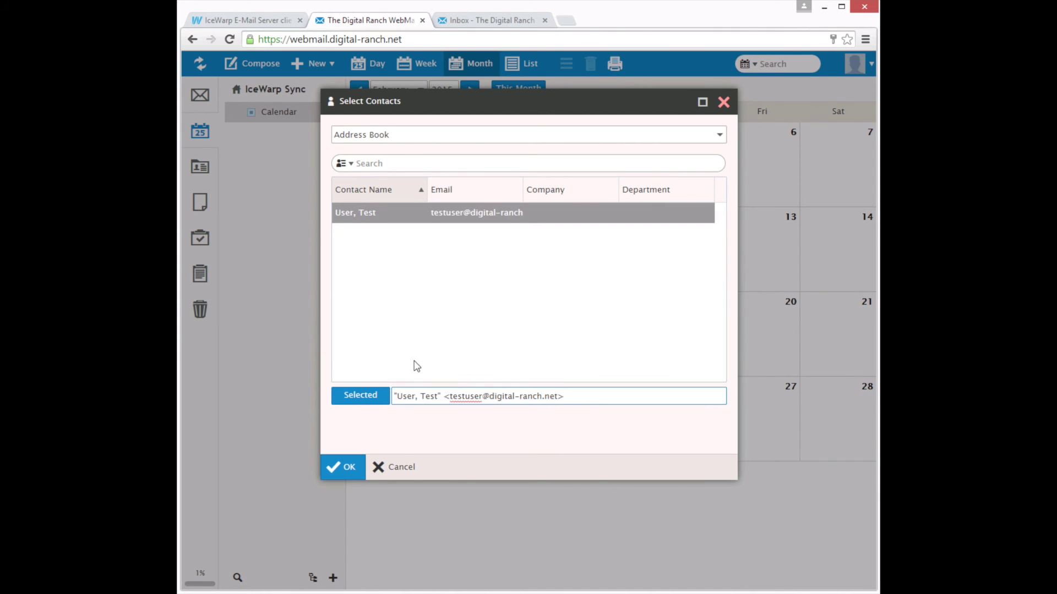
{"action": "left_click", "coordinate": [343, 468]}
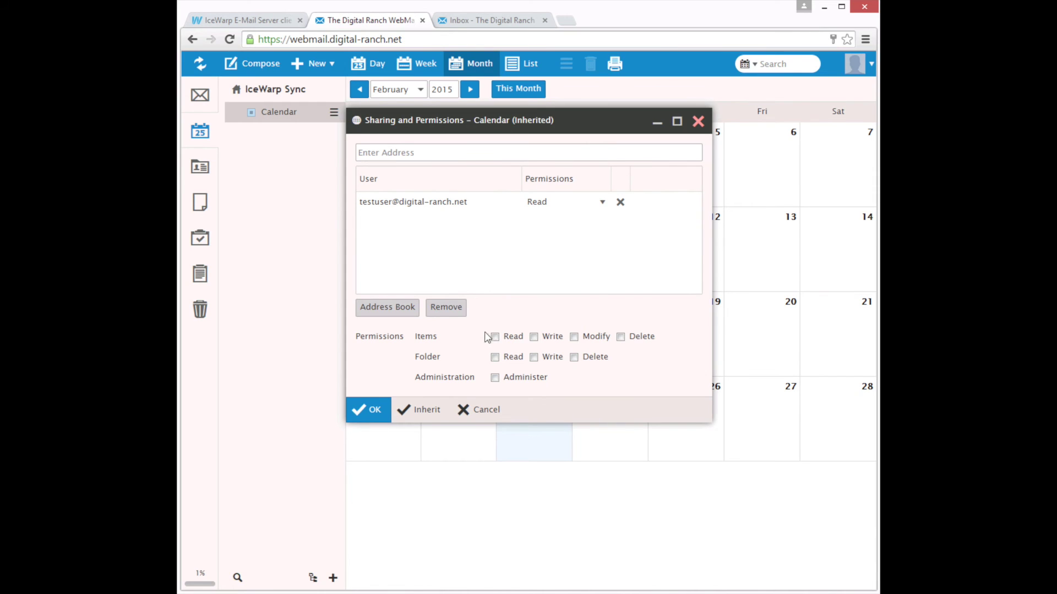
{"action": "left_click", "coordinate": [589, 208]}
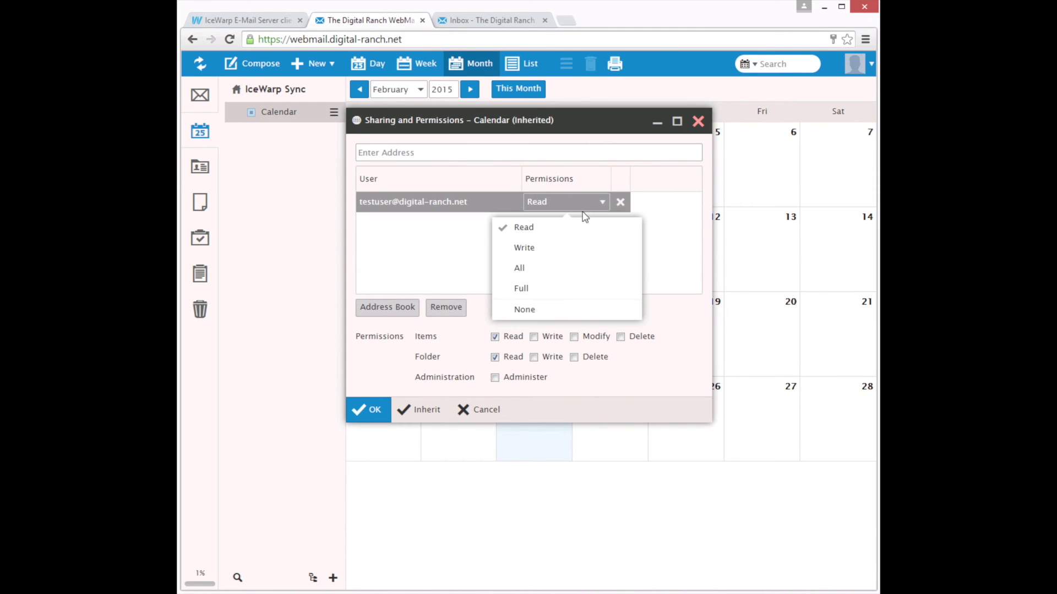
{"action": "left_click", "coordinate": [520, 269]}
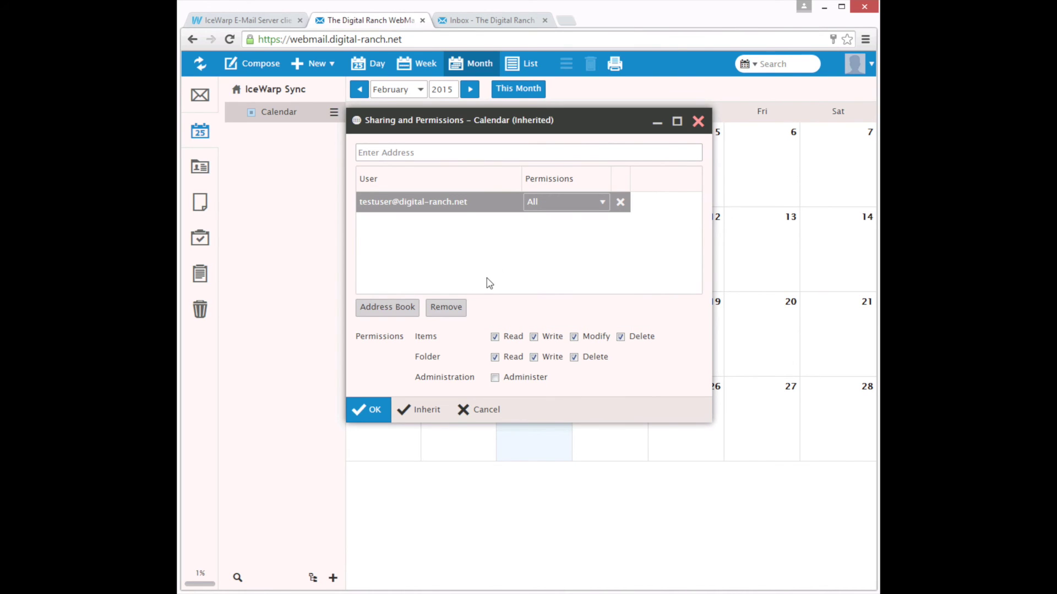
{"action": "left_click", "coordinate": [370, 414]}
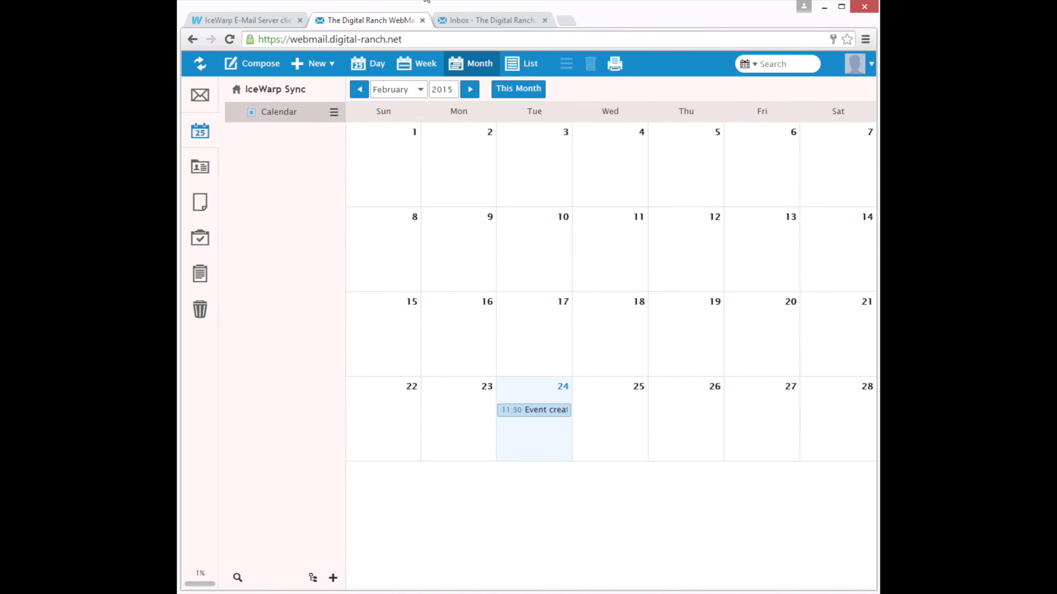
As the test user, subscribe to the shared Calendar from the access notification and view its February 24 event
{"action": "left_click", "coordinate": [474, 20]}
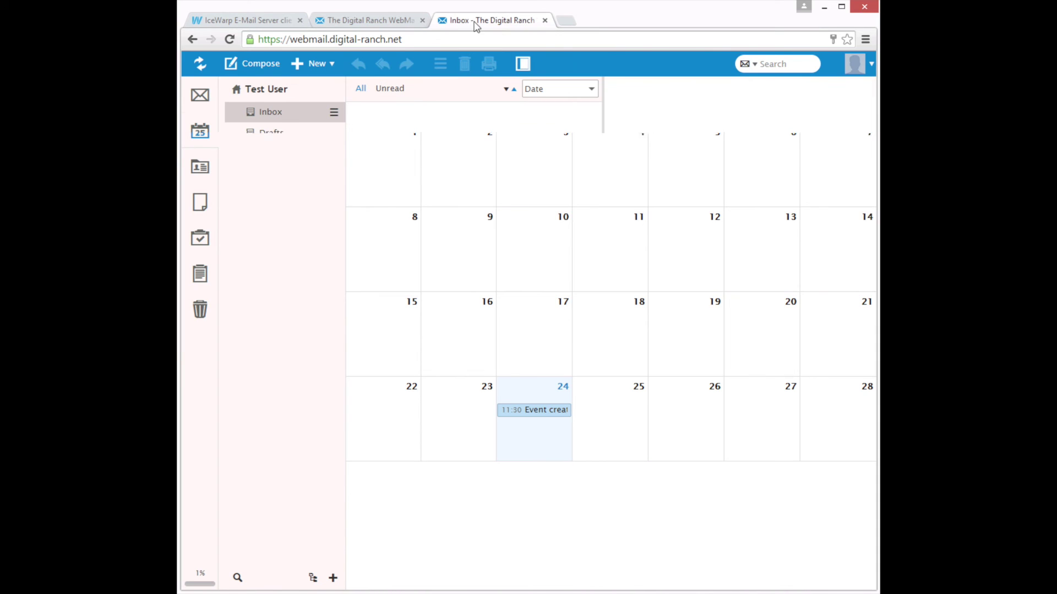
{"action": "left_click", "coordinate": [202, 69]}
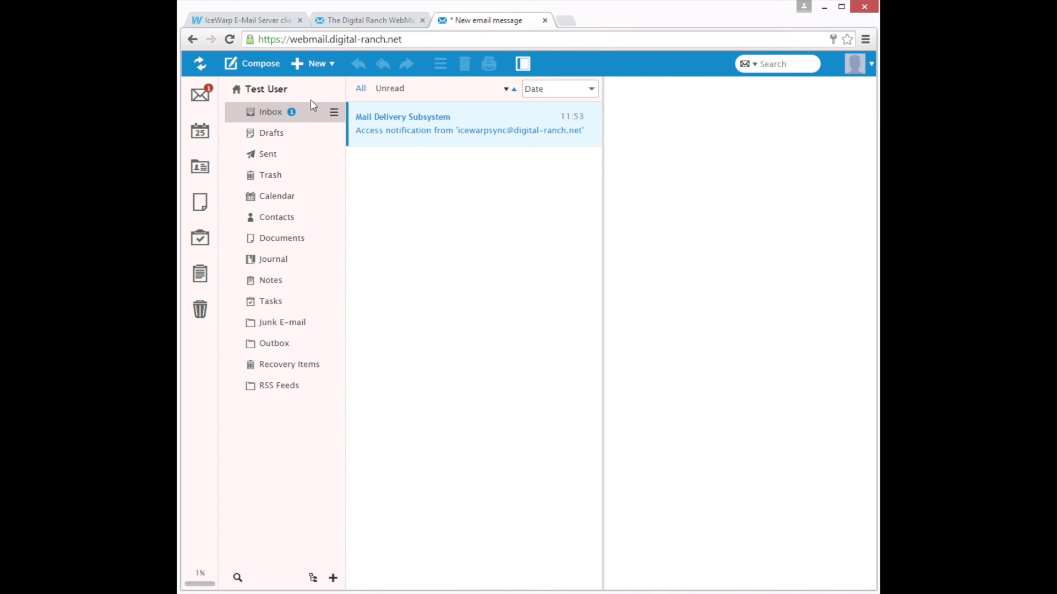
{"action": "left_click", "coordinate": [420, 134]}
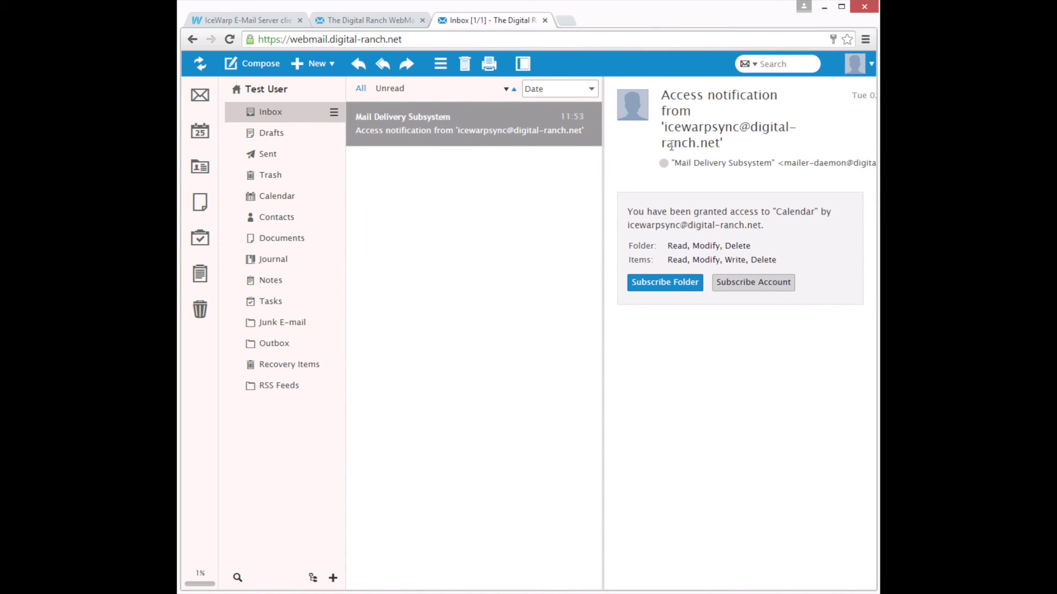
{"action": "left_click", "coordinate": [664, 282]}
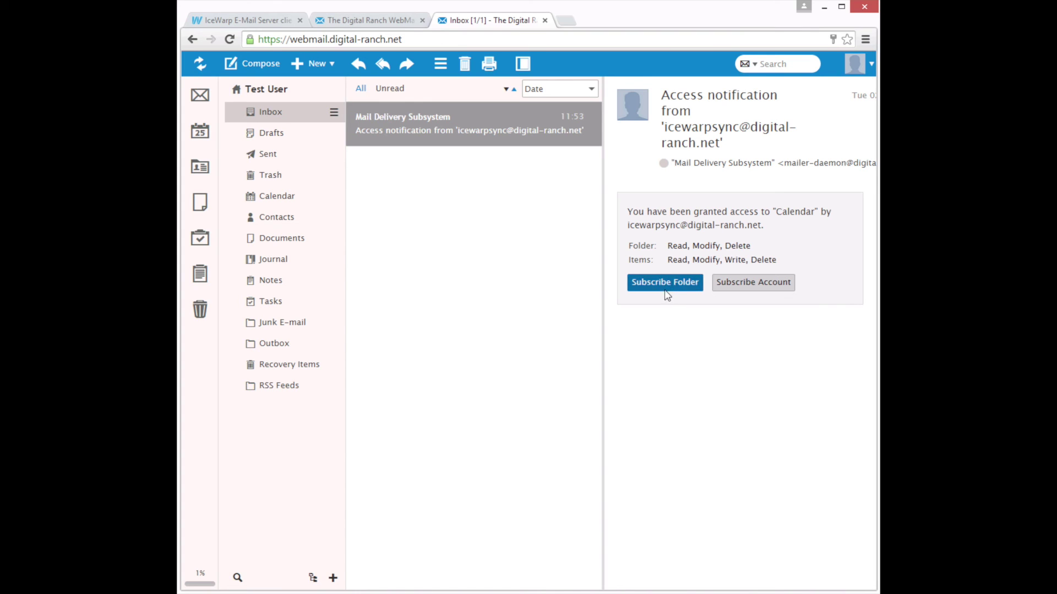
{"action": "left_click", "coordinate": [663, 283]}
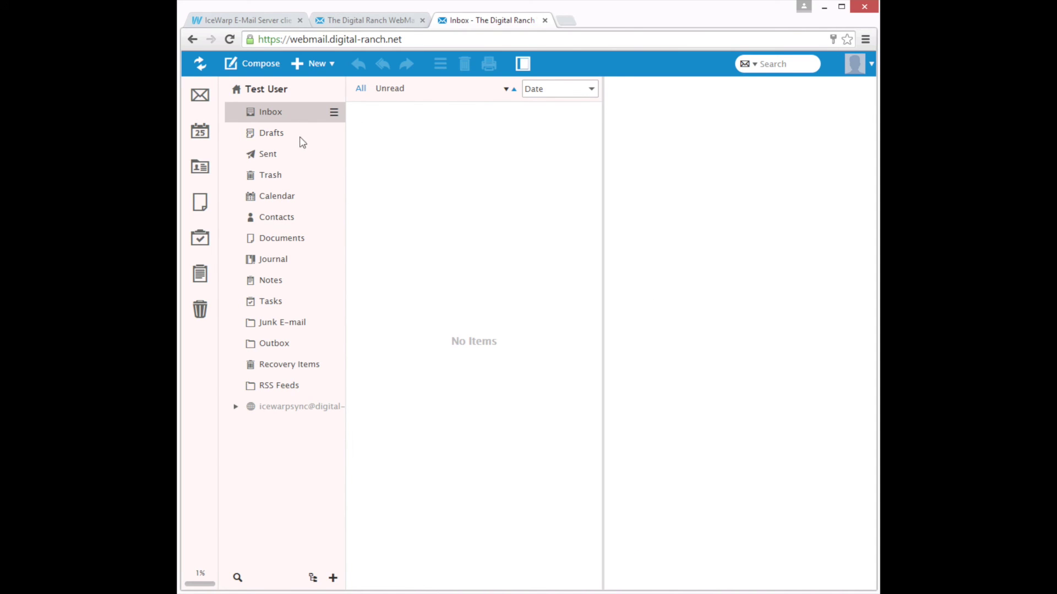
{"action": "left_click", "coordinate": [197, 137]}
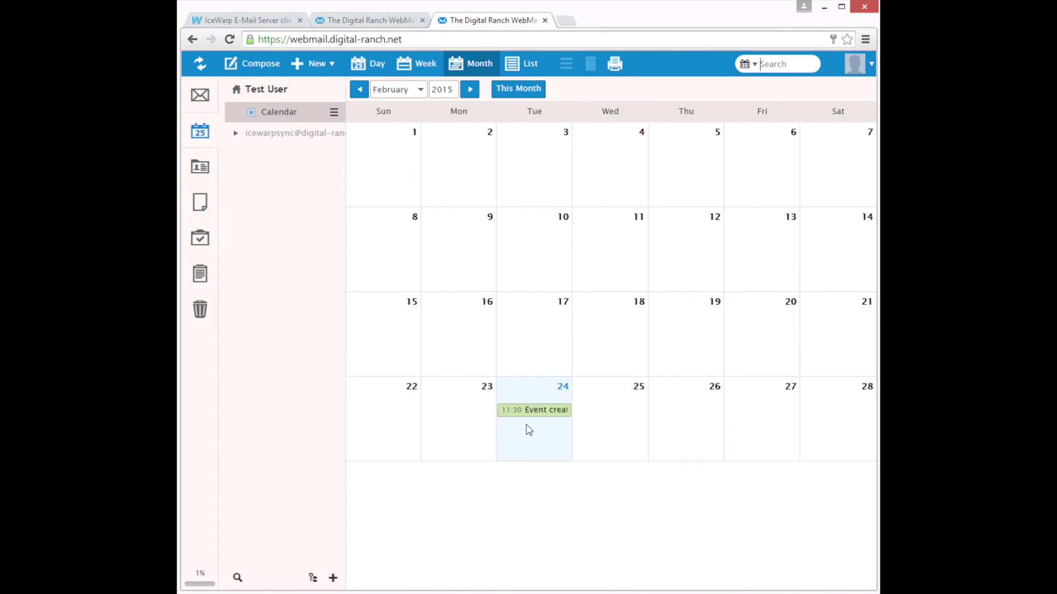
{"action": "mouse_move", "coordinate": [552, 414]}
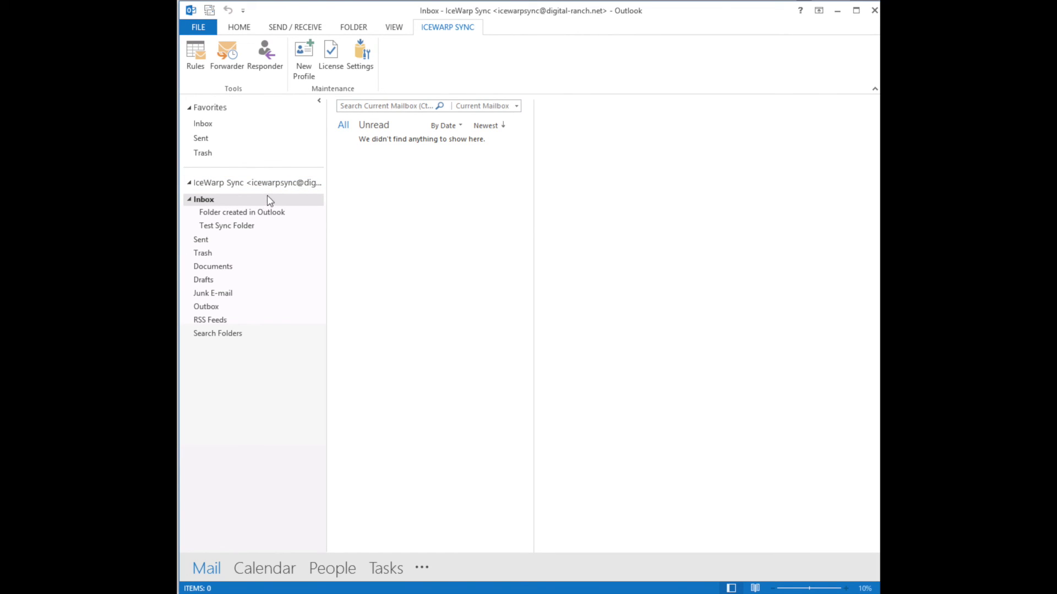
Open the IceWarp Sync POP3 account's server settings from File > Account Settings
{"action": "left_click", "coordinate": [253, 184]}
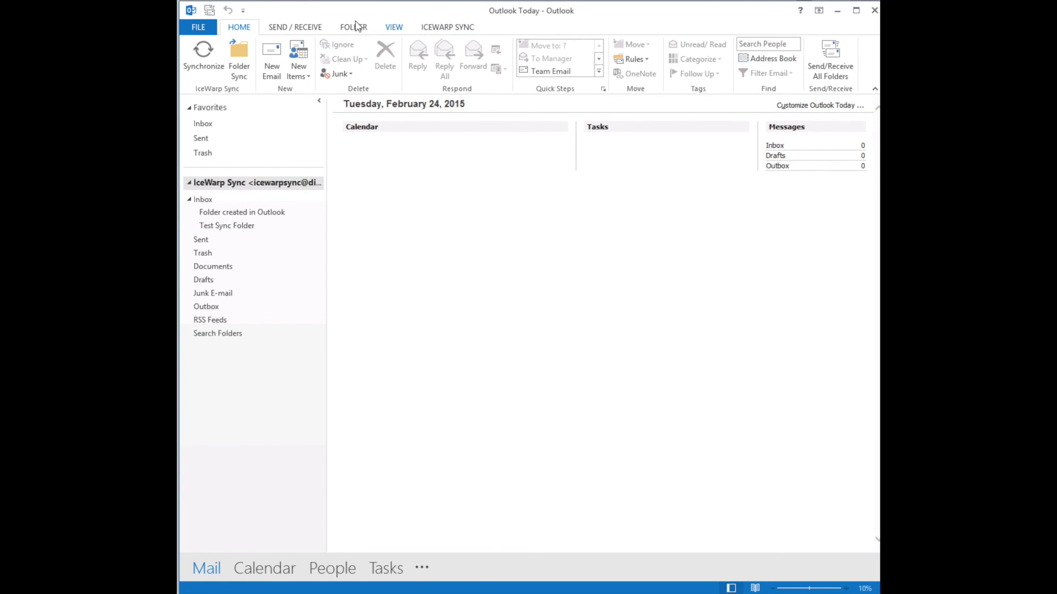
{"action": "left_click", "coordinate": [205, 28]}
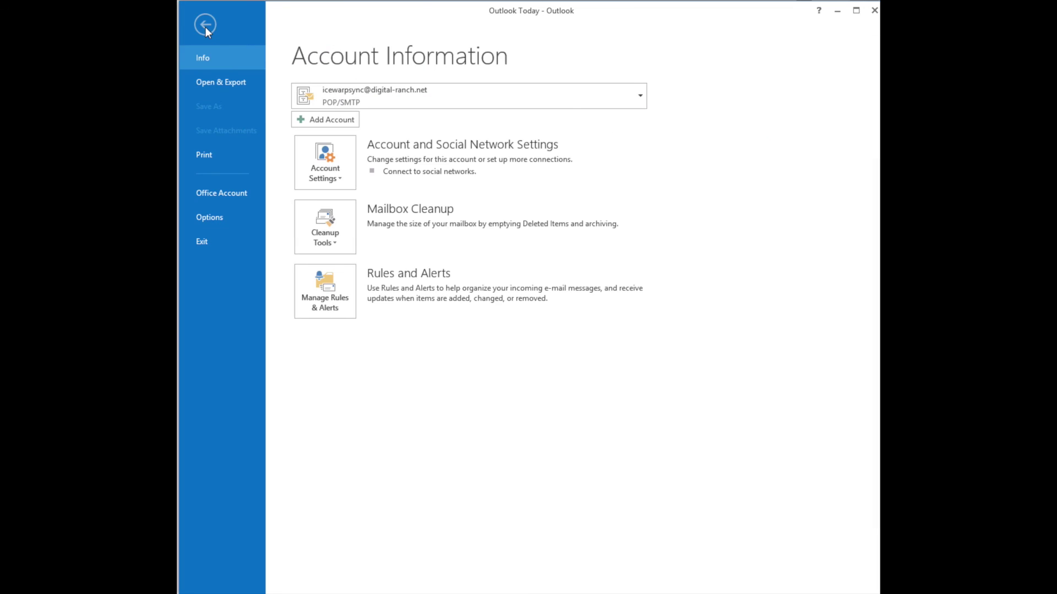
{"action": "left_click", "coordinate": [337, 174]}
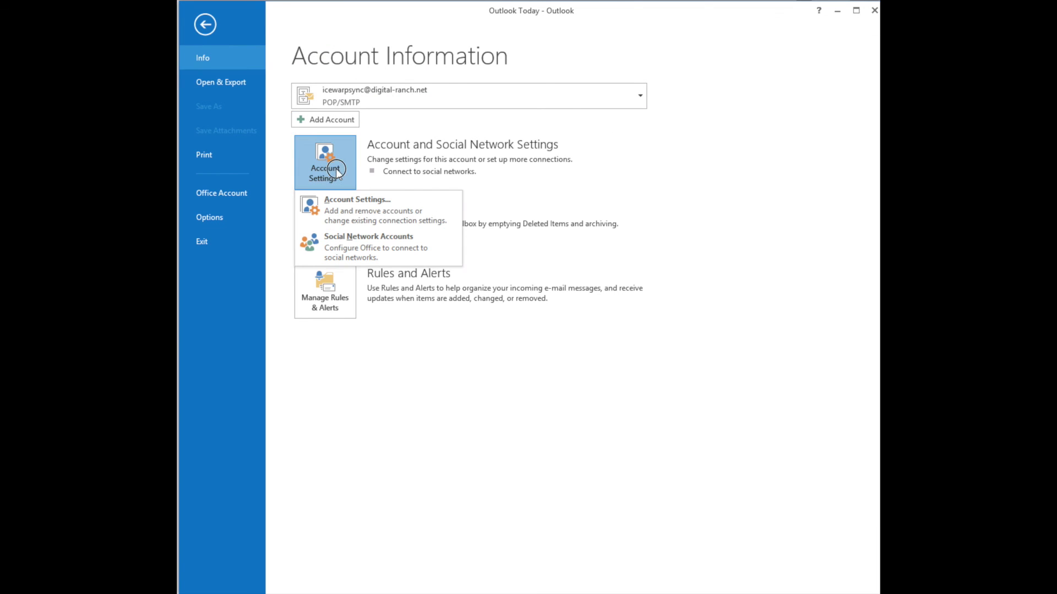
{"action": "left_click", "coordinate": [364, 218]}
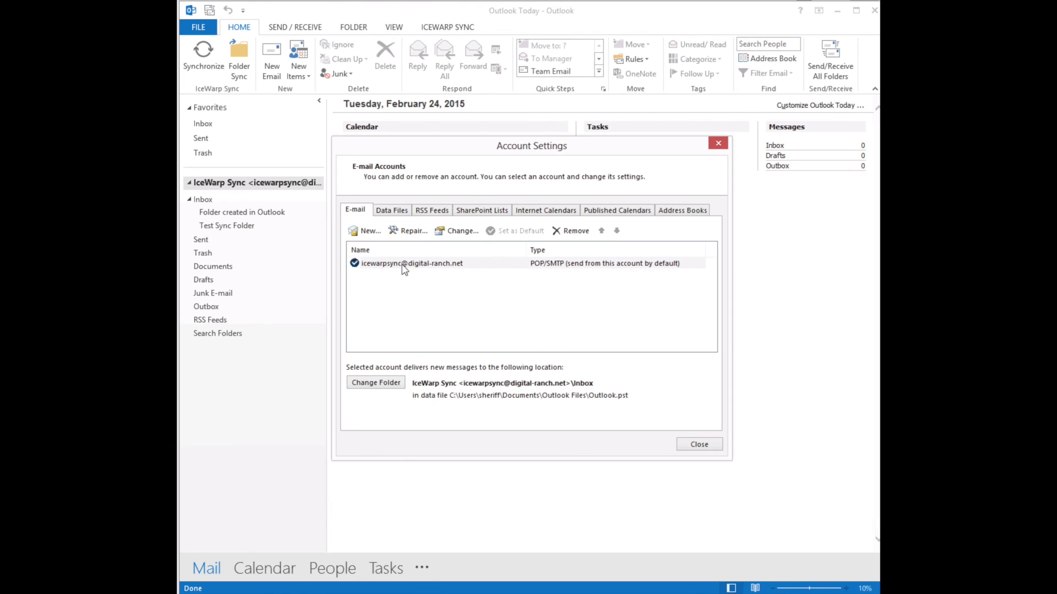
{"action": "left_click", "coordinate": [417, 267]}
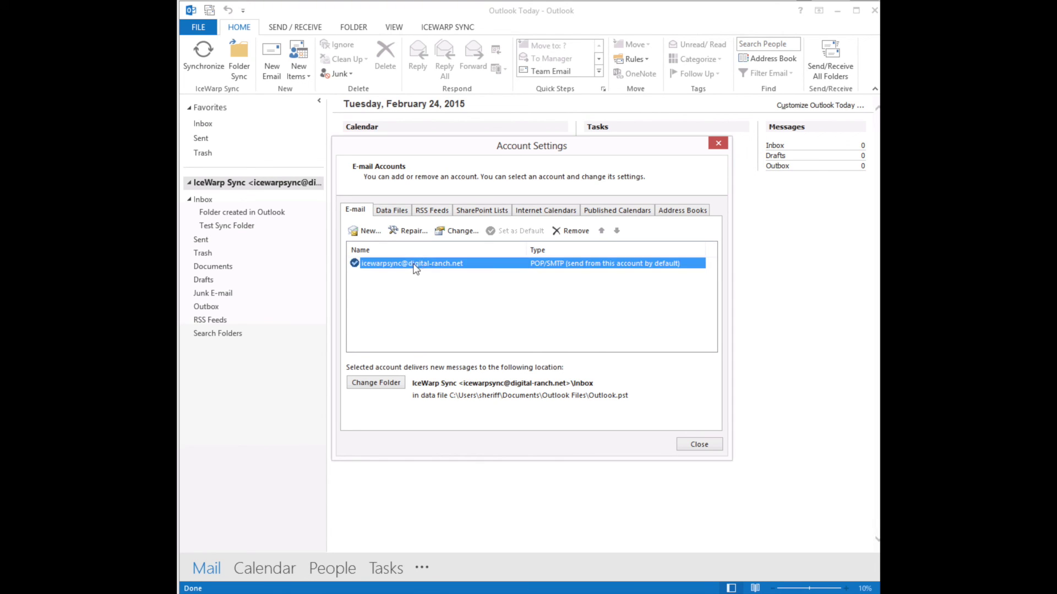
{"action": "double_click", "coordinate": [414, 266]}
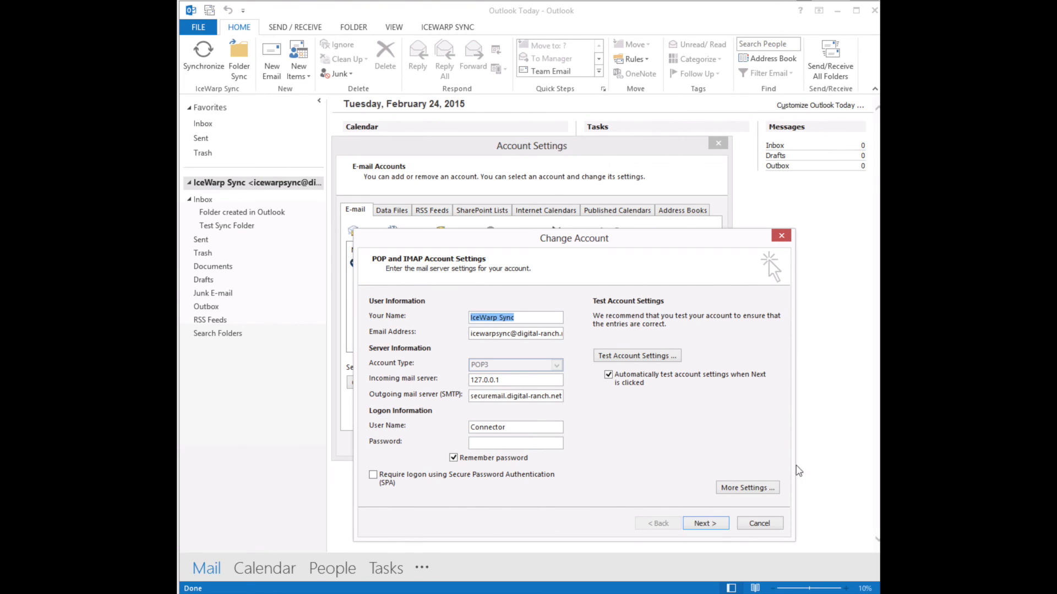
In the account's advanced settings, set the outgoing server encryption type to SSL
{"action": "left_click", "coordinate": [757, 489]}
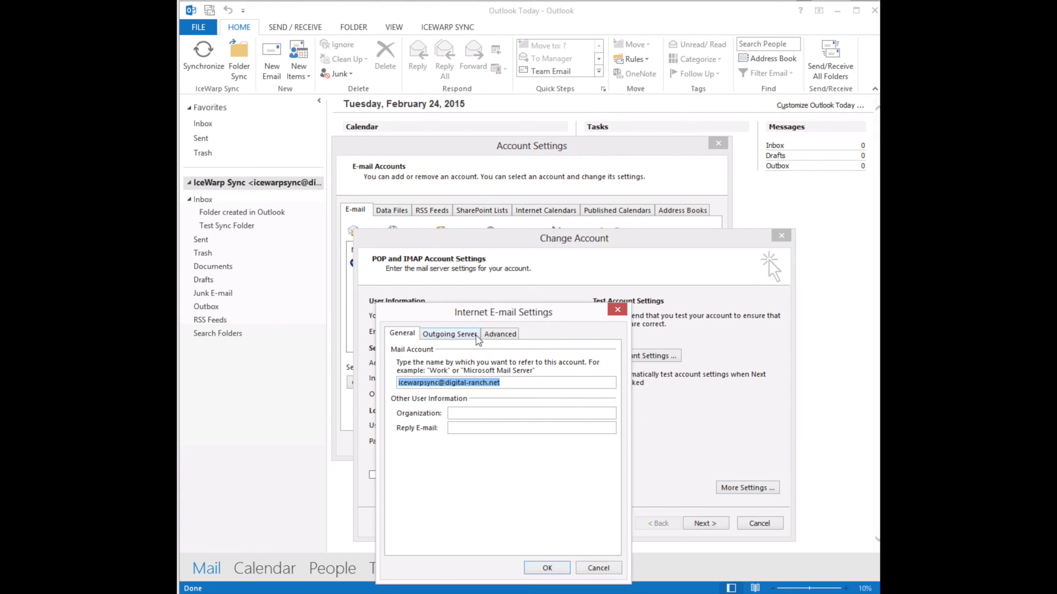
{"action": "left_click", "coordinate": [475, 334]}
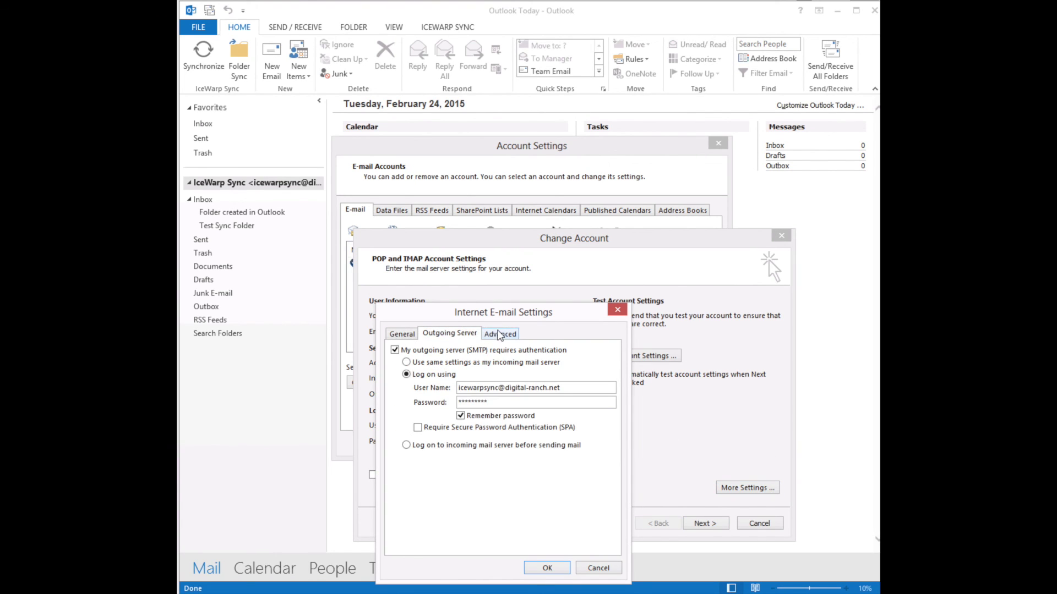
{"action": "left_click", "coordinate": [502, 333]}
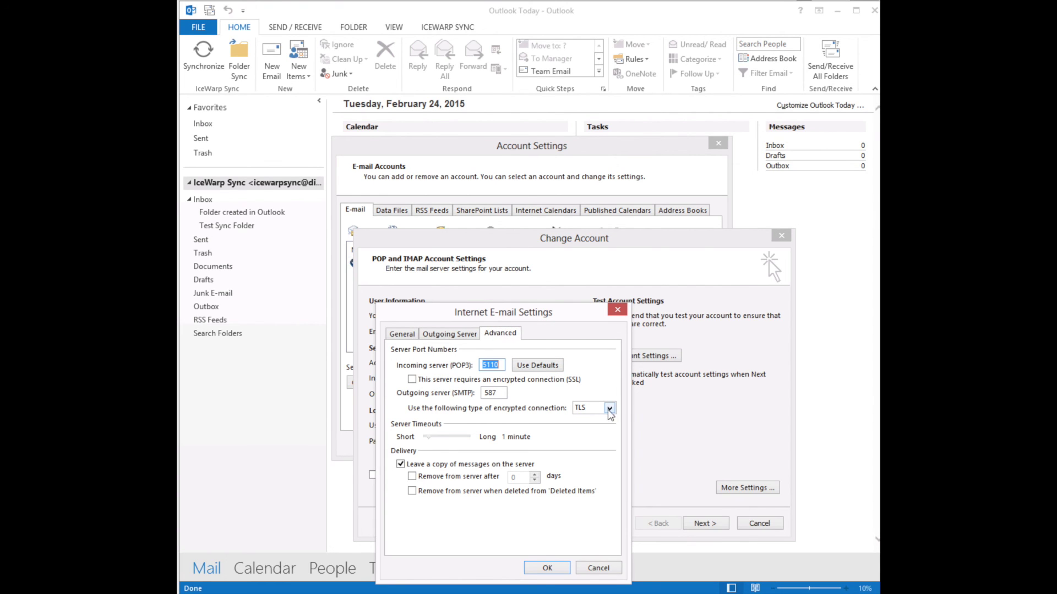
{"action": "left_click", "coordinate": [610, 408]}
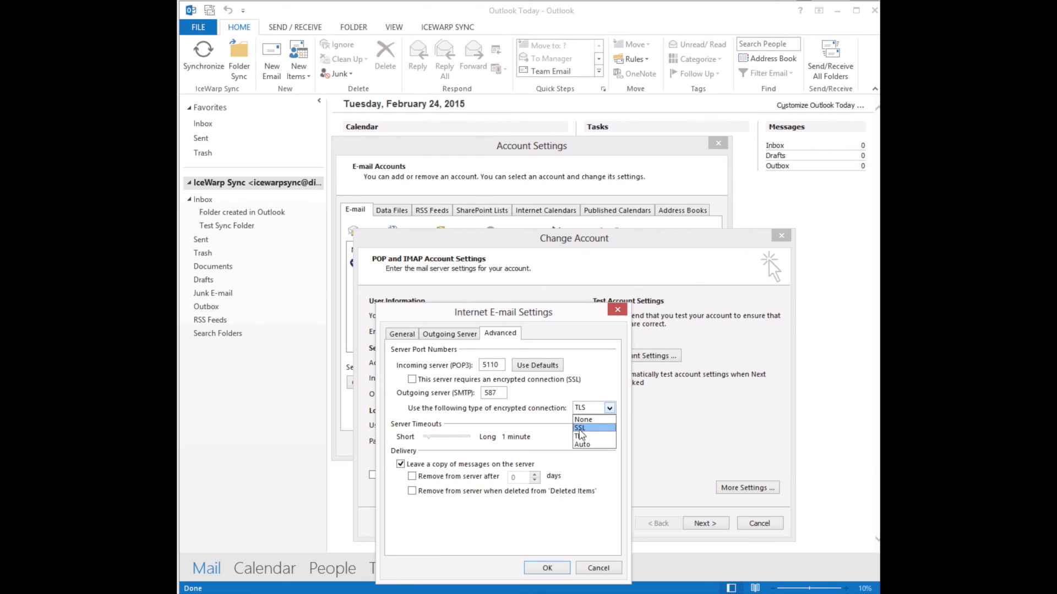
{"action": "left_click", "coordinate": [580, 428]}
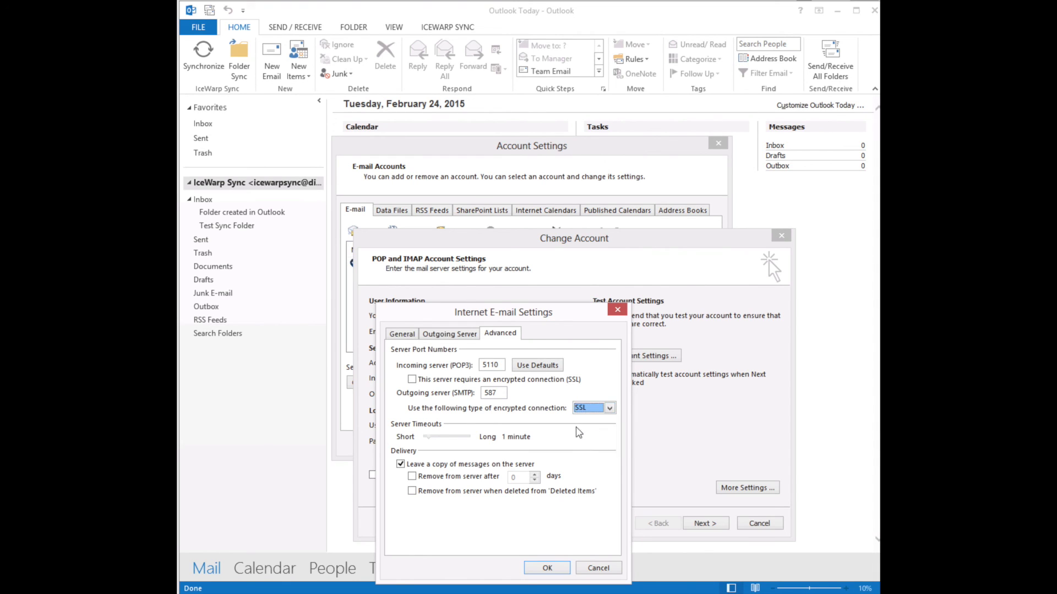
{"action": "left_click", "coordinate": [552, 569]}
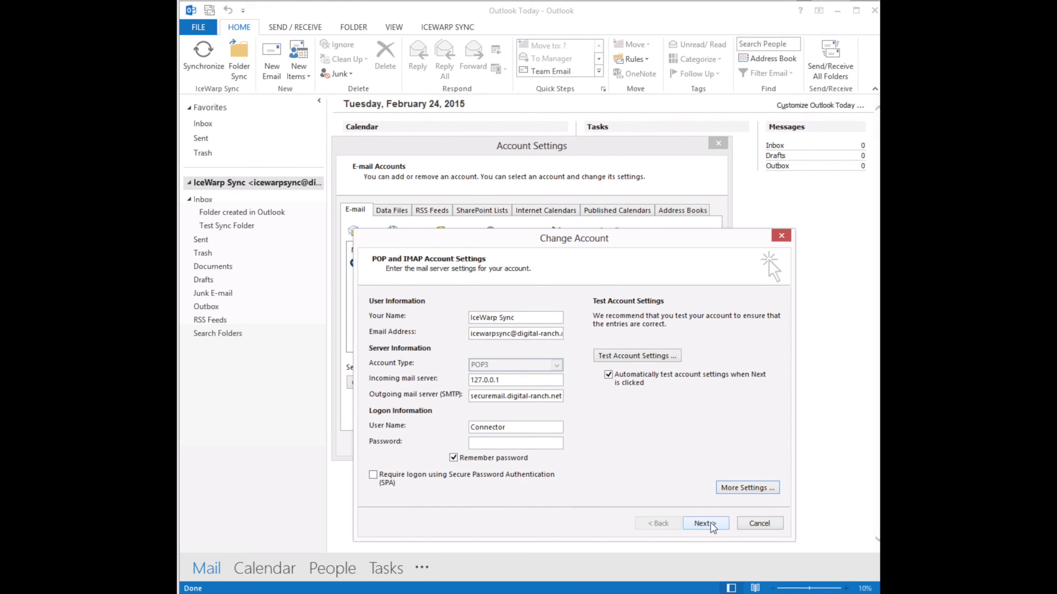
Apply the account changes, confirm the successful test, and close the account settings
{"action": "left_click", "coordinate": [710, 523]}
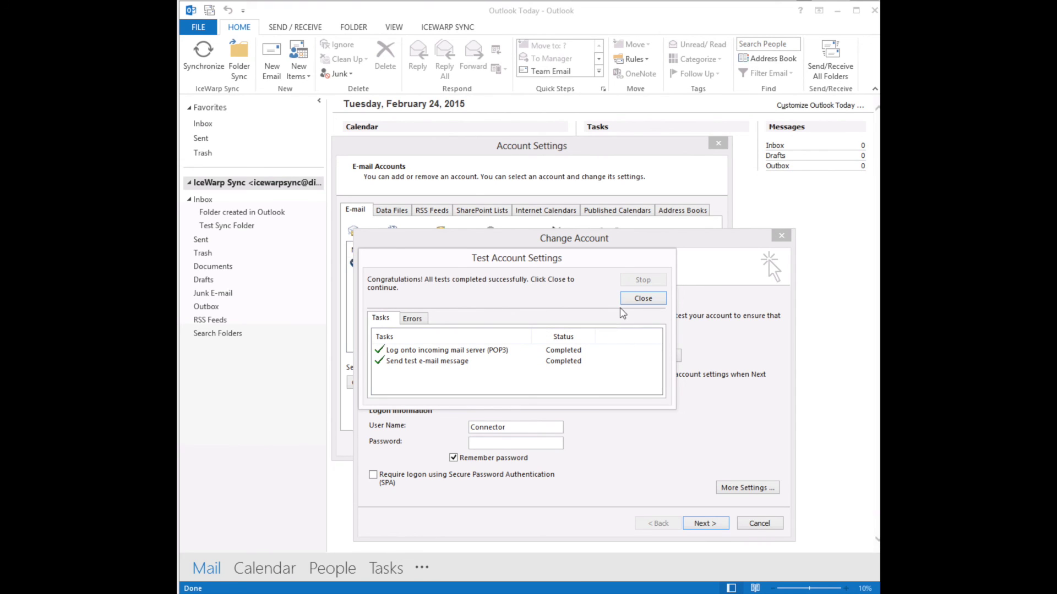
{"action": "left_click", "coordinate": [641, 298]}
{"action": "left_click", "coordinate": [704, 521]}
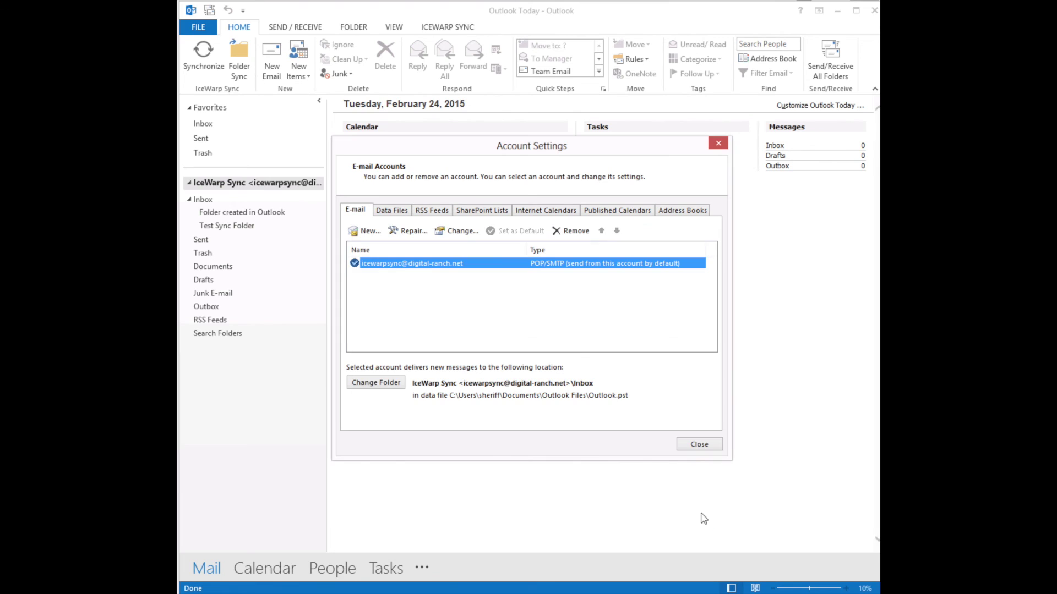
{"action": "left_click", "coordinate": [699, 446]}
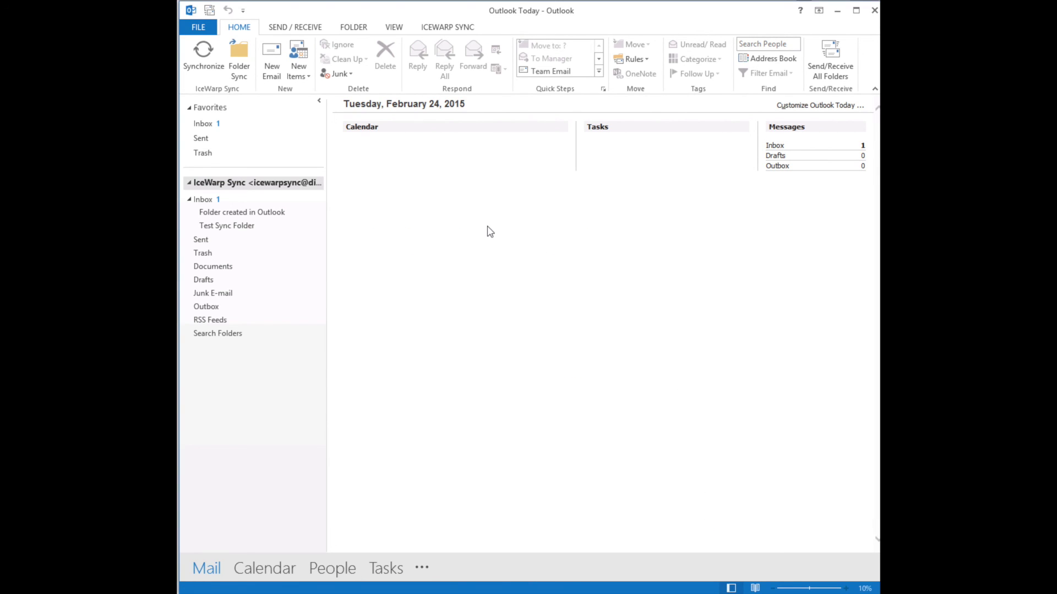
Uncheck 'Play sound when new message arrives' in the IceWarp Sync Appearance settings and save
{"action": "left_click", "coordinate": [451, 28]}
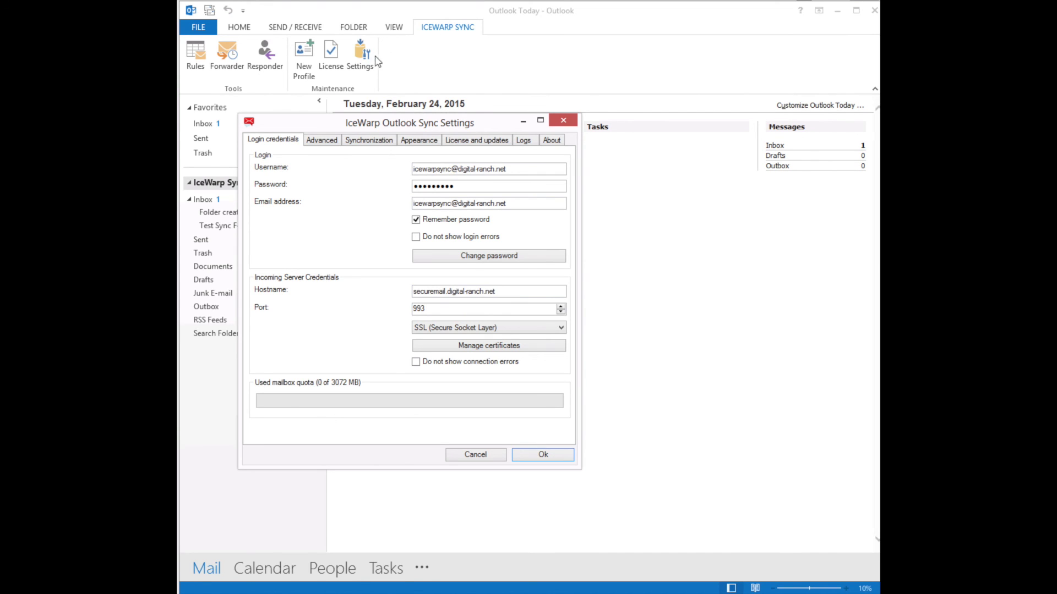
{"action": "left_click", "coordinate": [424, 144]}
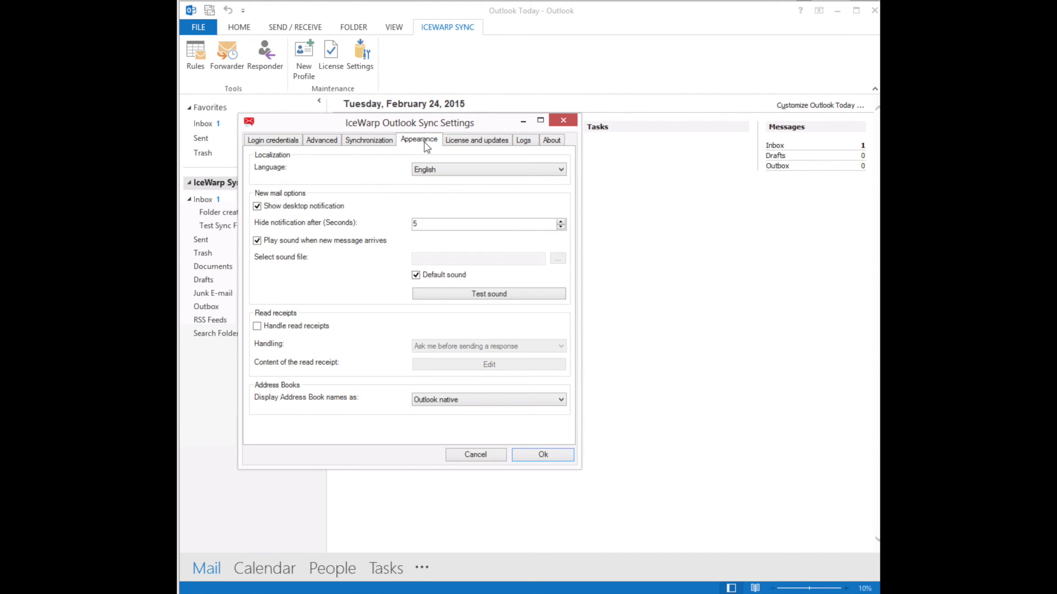
{"action": "left_click", "coordinate": [257, 241]}
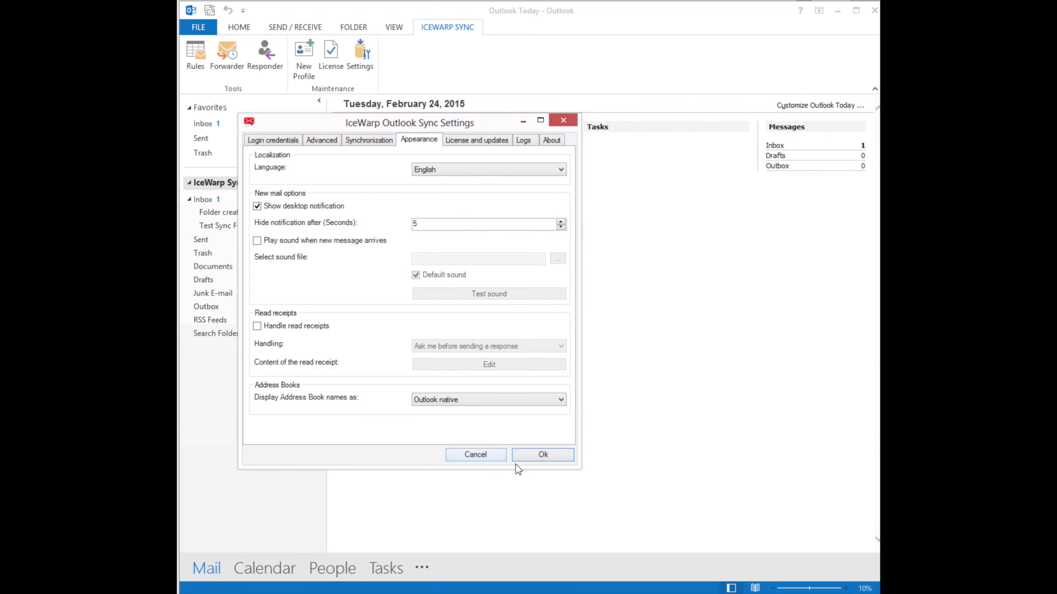
{"action": "left_click", "coordinate": [546, 454]}
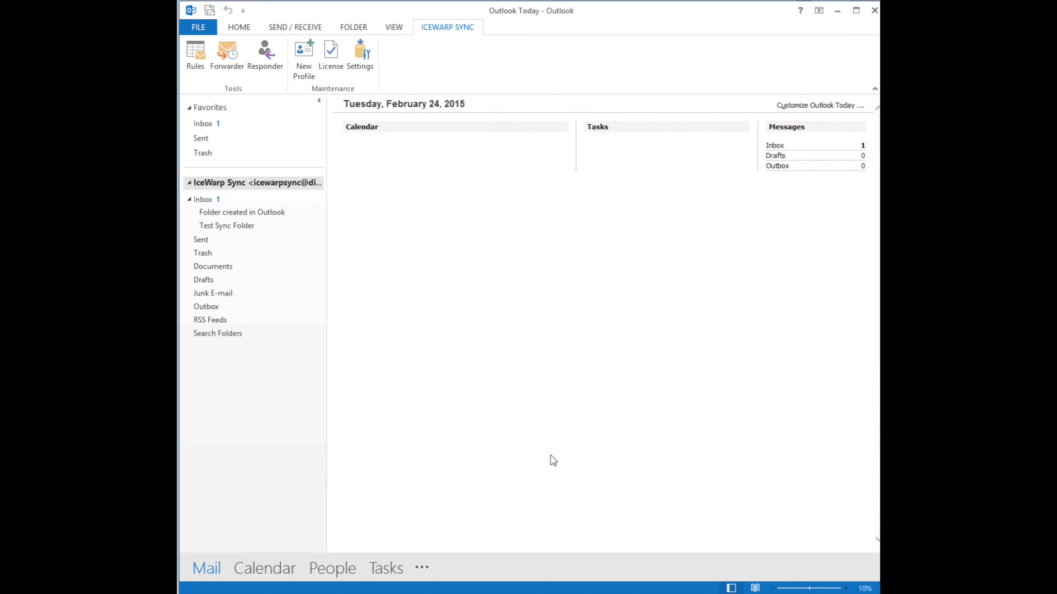